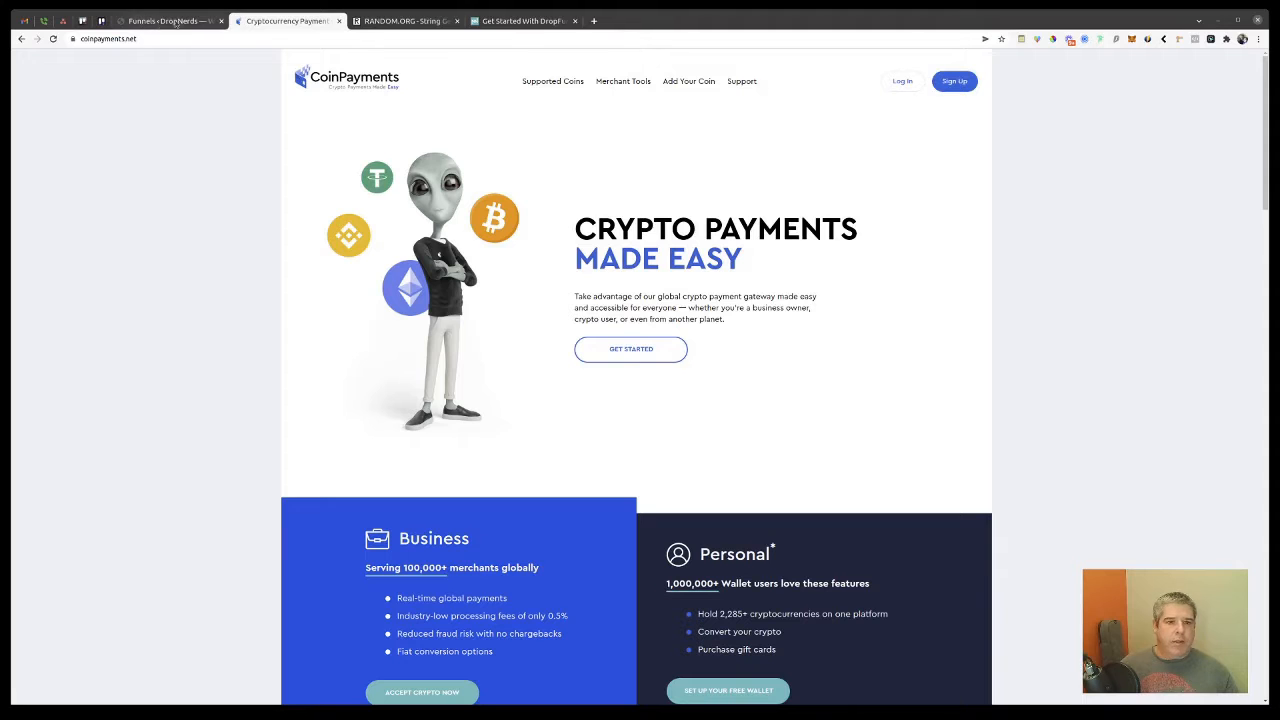
Step: Scroll through the DropFunnels sales page, then go back to the CoinPayments homepage
left_click(525, 22)
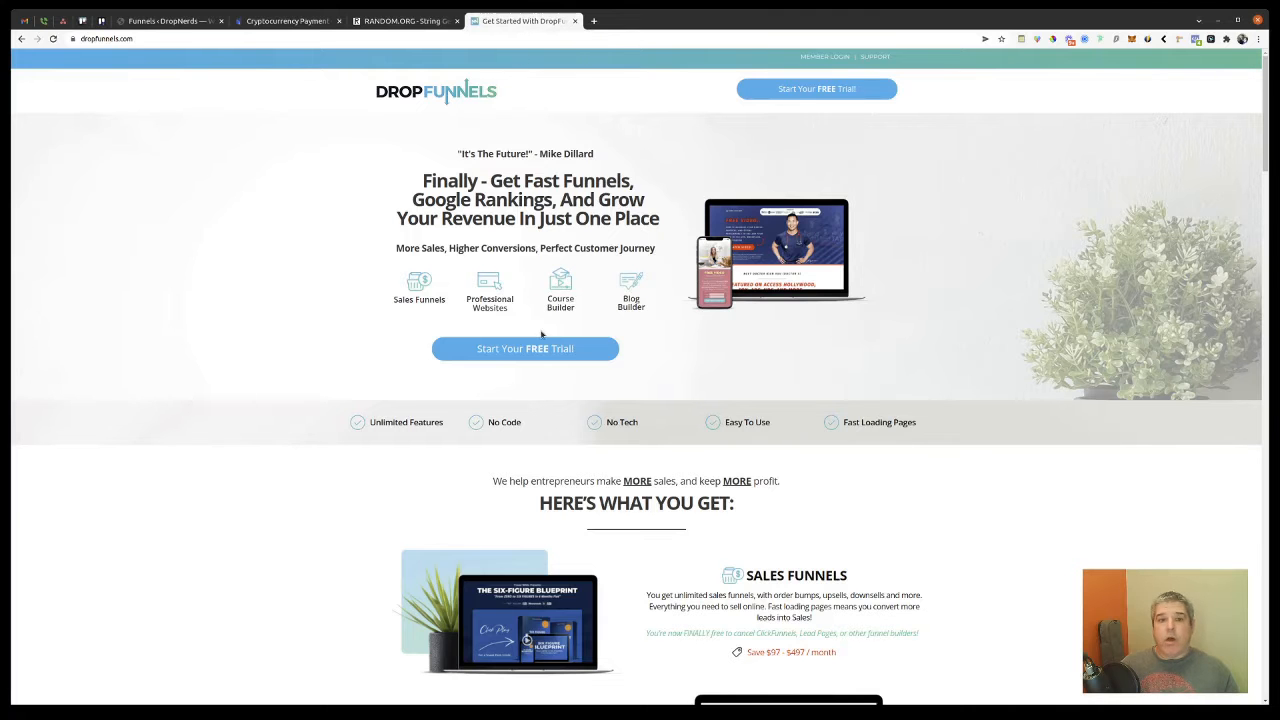
scroll(578, 326, "down", 1)
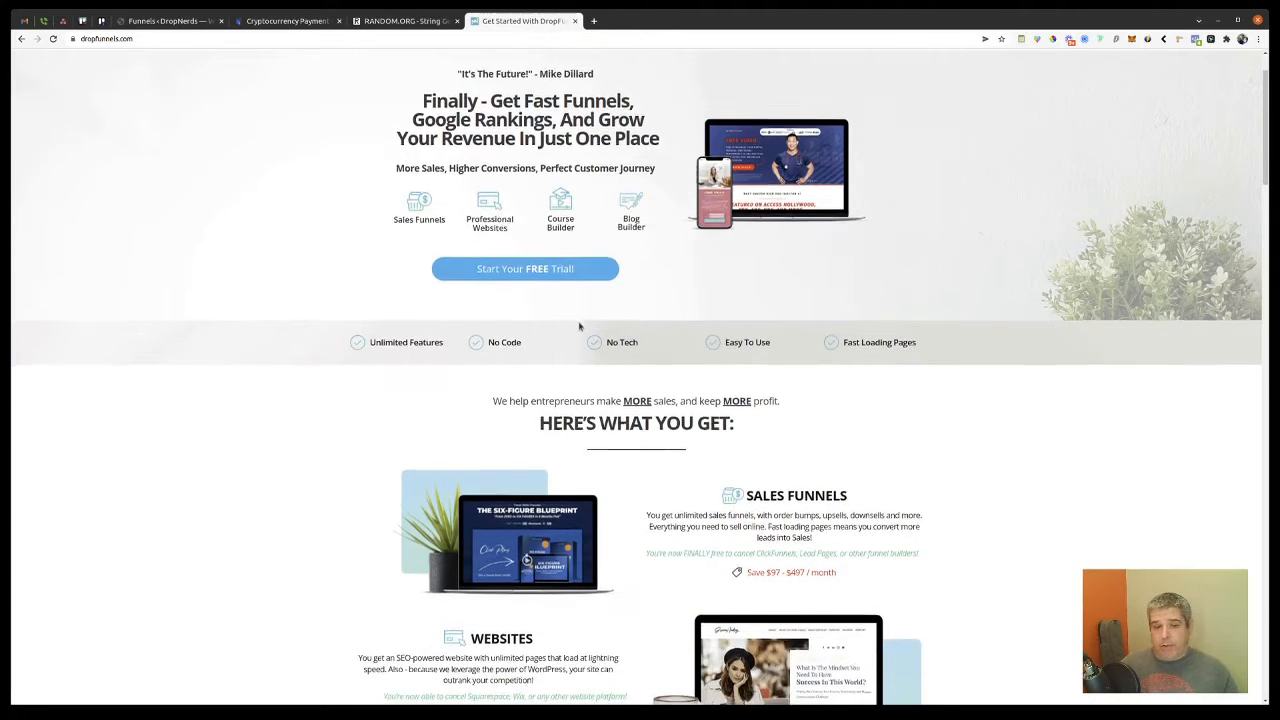
scroll(578, 326, "down", 1)
scroll(578, 326, "down", 1)
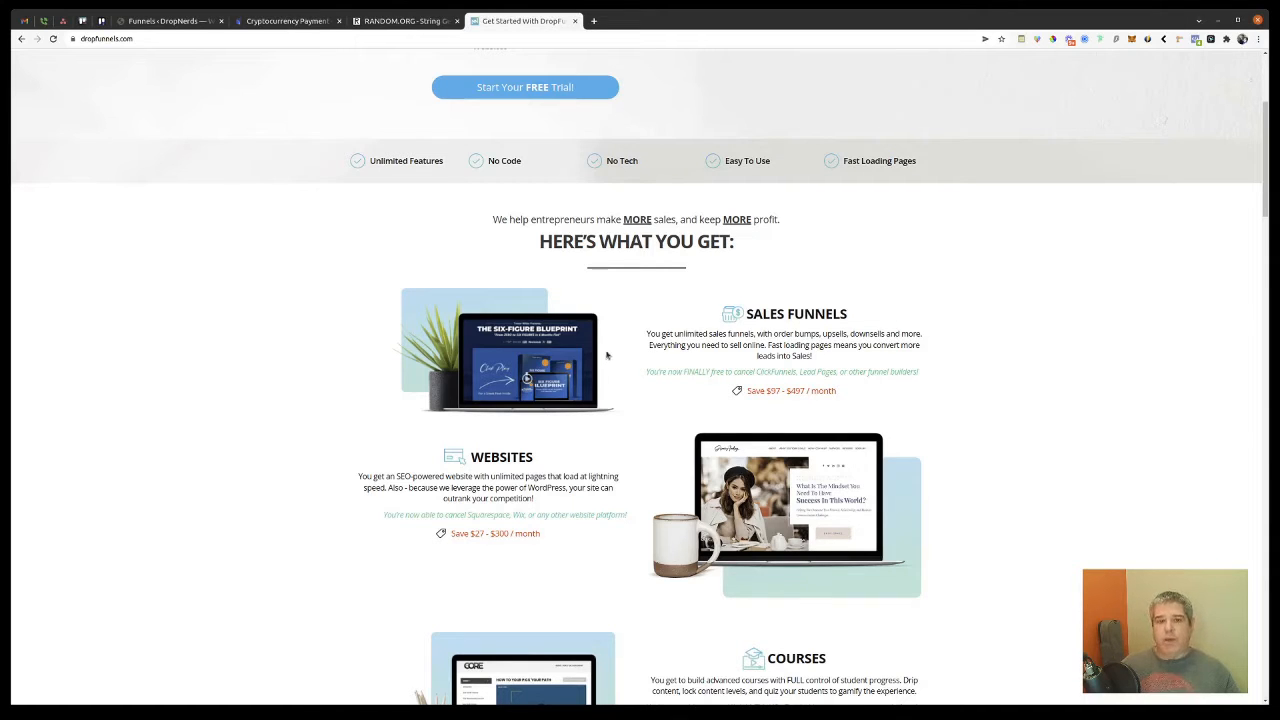
scroll(606, 354, "down", 1)
scroll(606, 354, "down", 3)
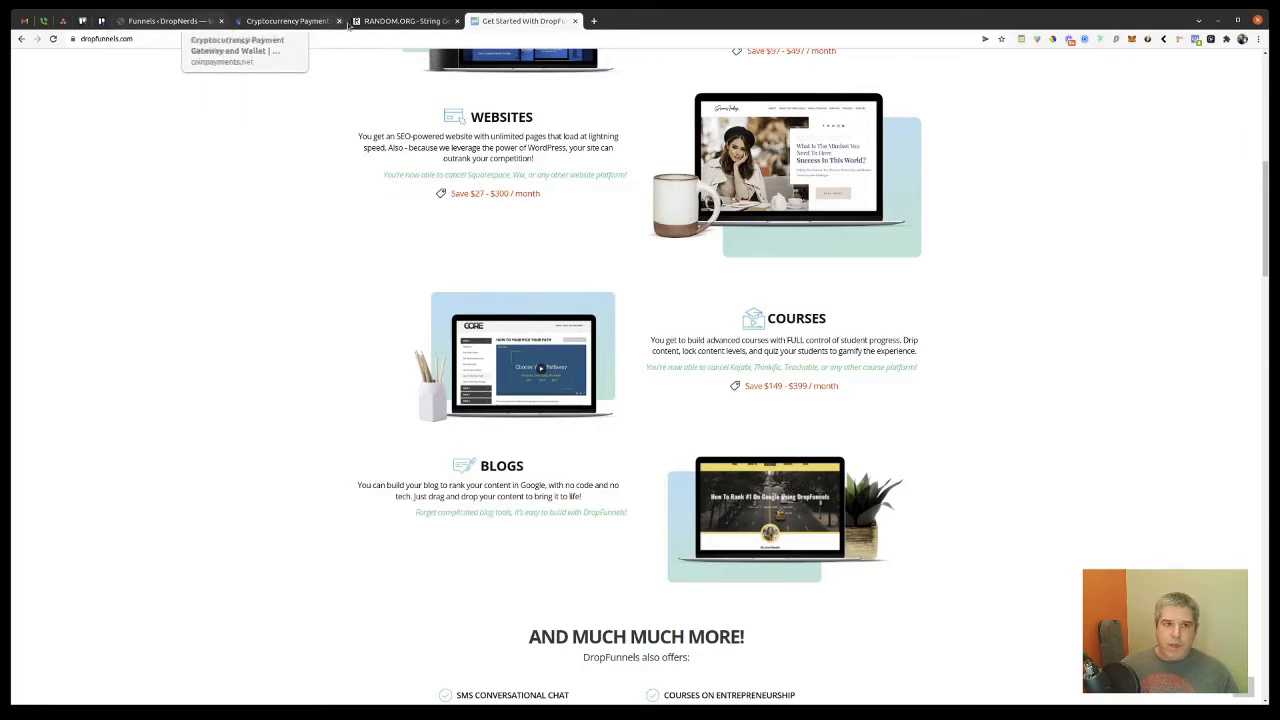
left_click(290, 21)
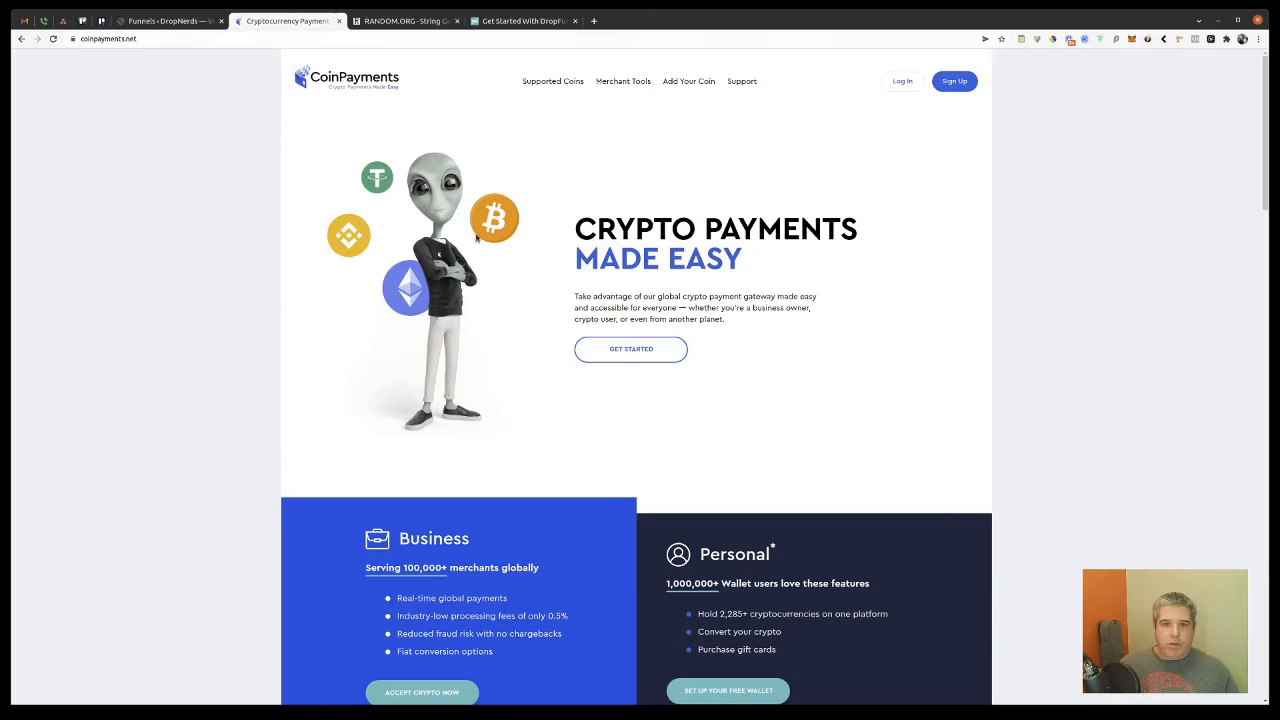
Step: Log in to CoinPayments, open API Keys and select the DropNerds Main Key public key
left_click(904, 88)
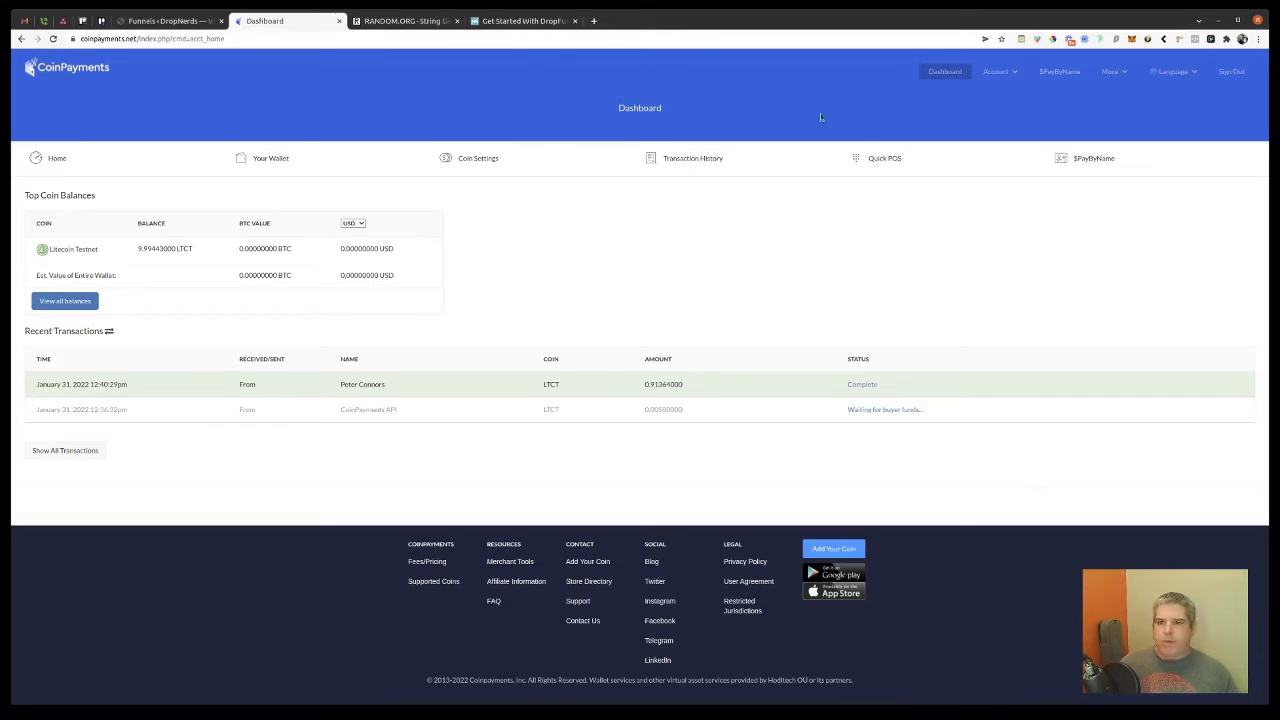
left_click(1004, 73)
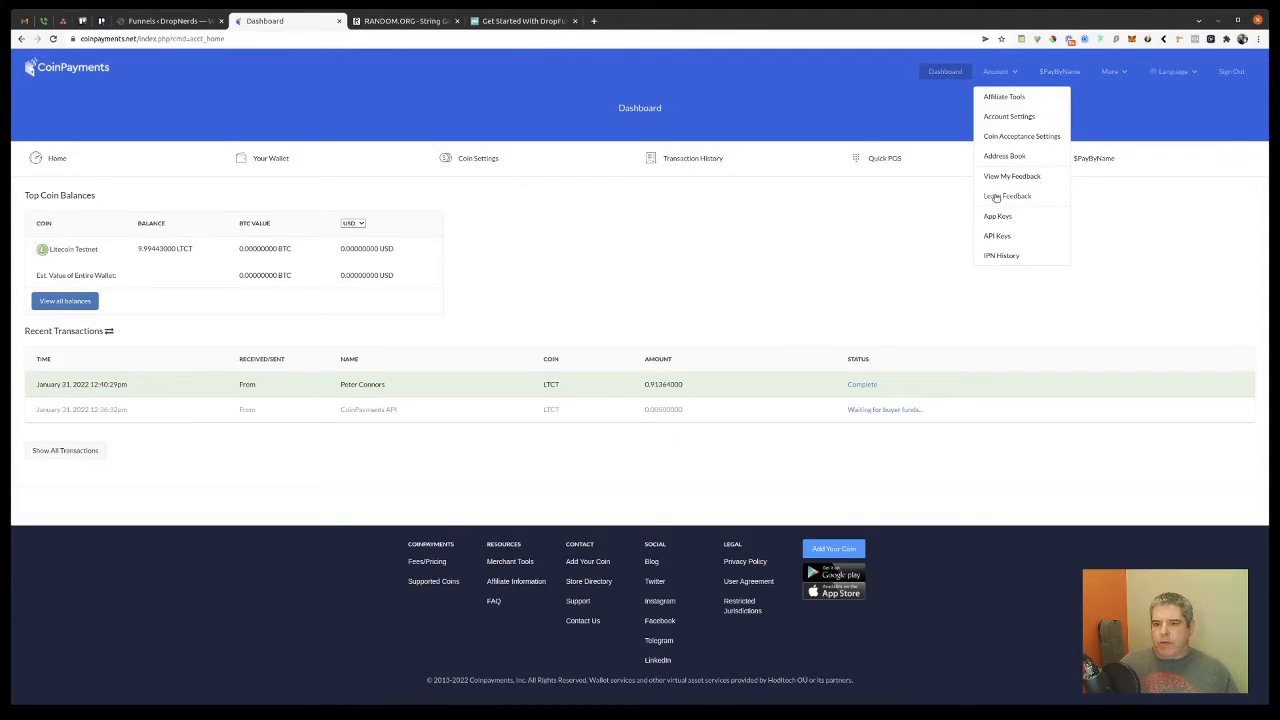
left_click(999, 236)
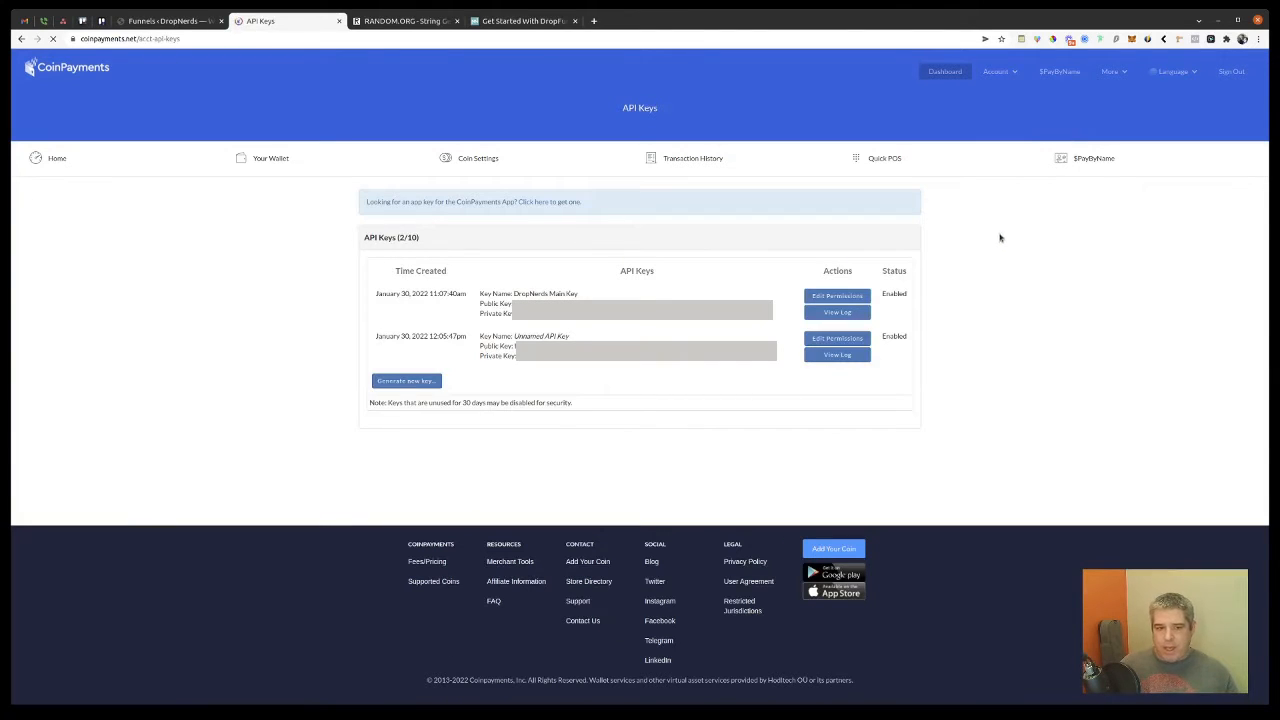
left_click(418, 382)
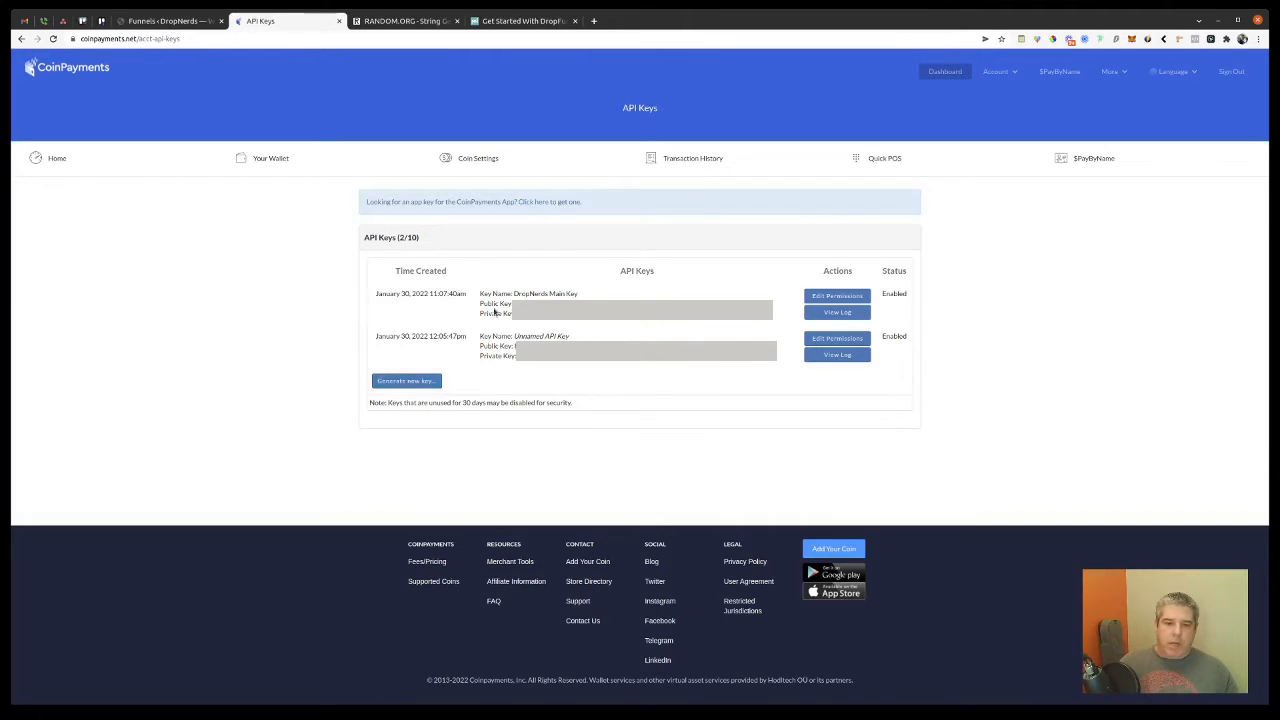
double_click(597, 299)
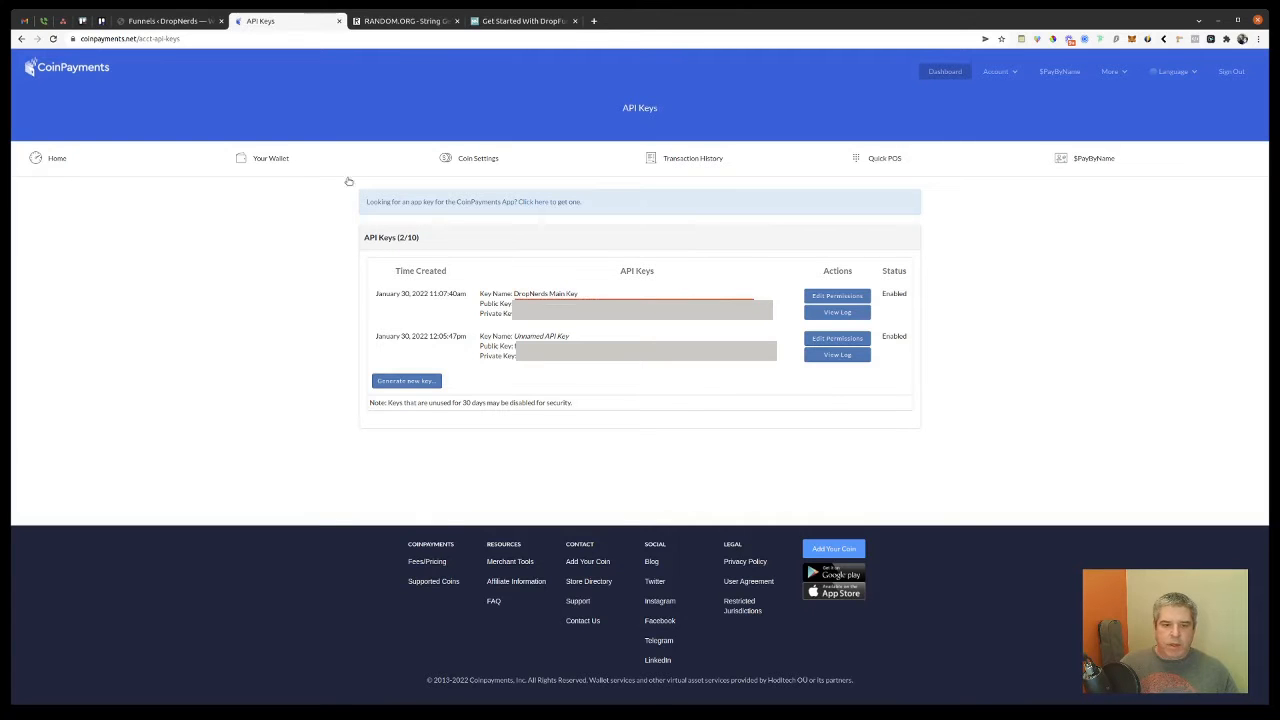
left_click(162, 22)
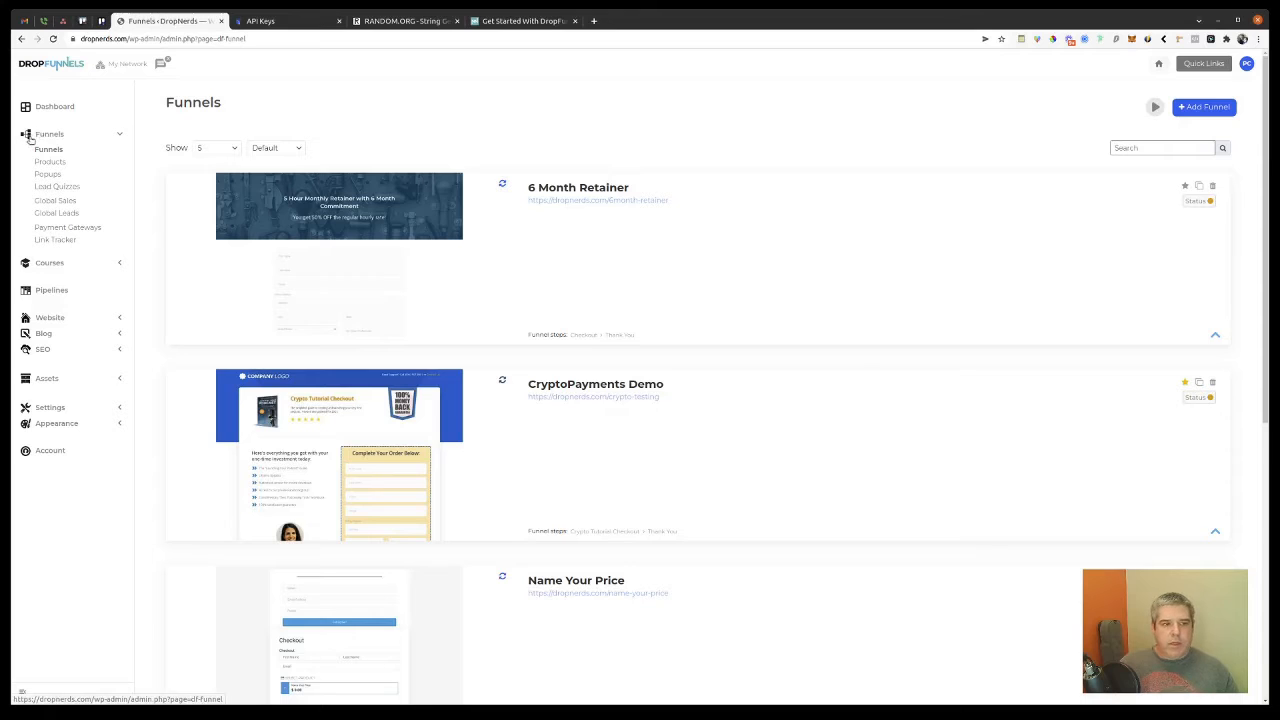
Step: Go to the CoinPayments (beta) gateway settings and check the copy-live-keys-to-sandbox toggle and Live Public Key
left_click(86, 228)
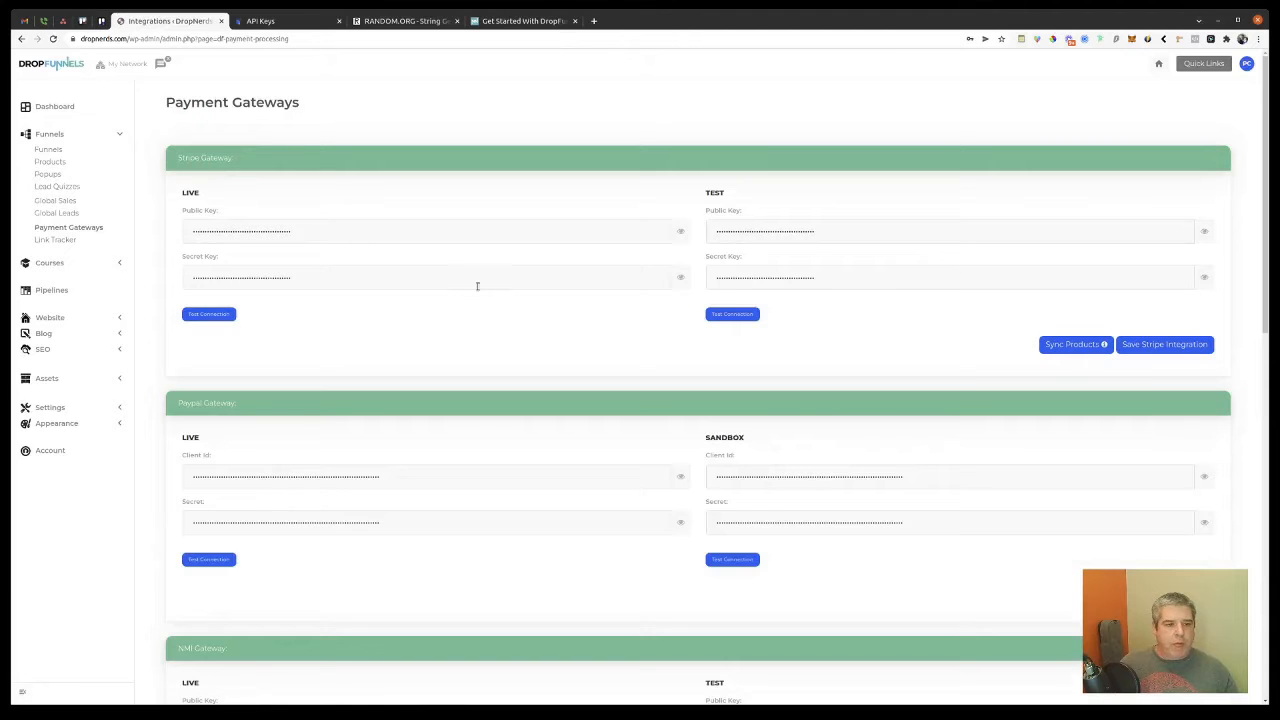
scroll(570, 448, "down", 4)
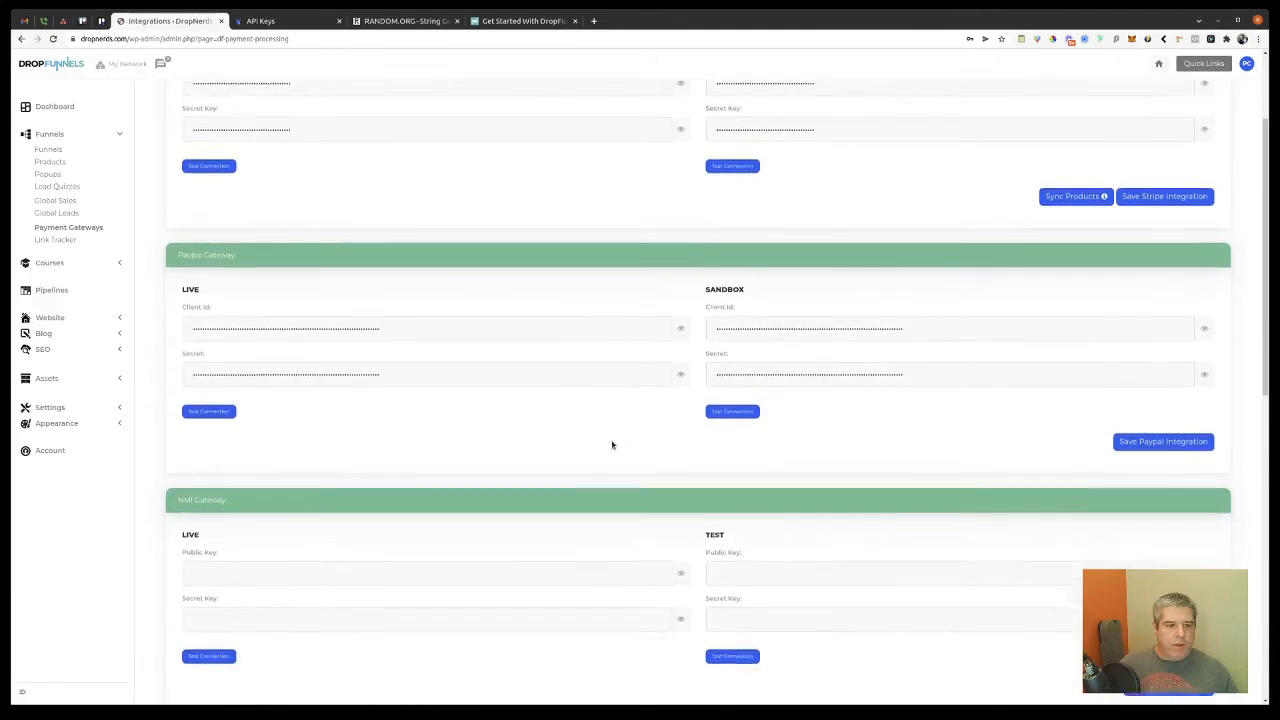
scroll(613, 444, "down", 5)
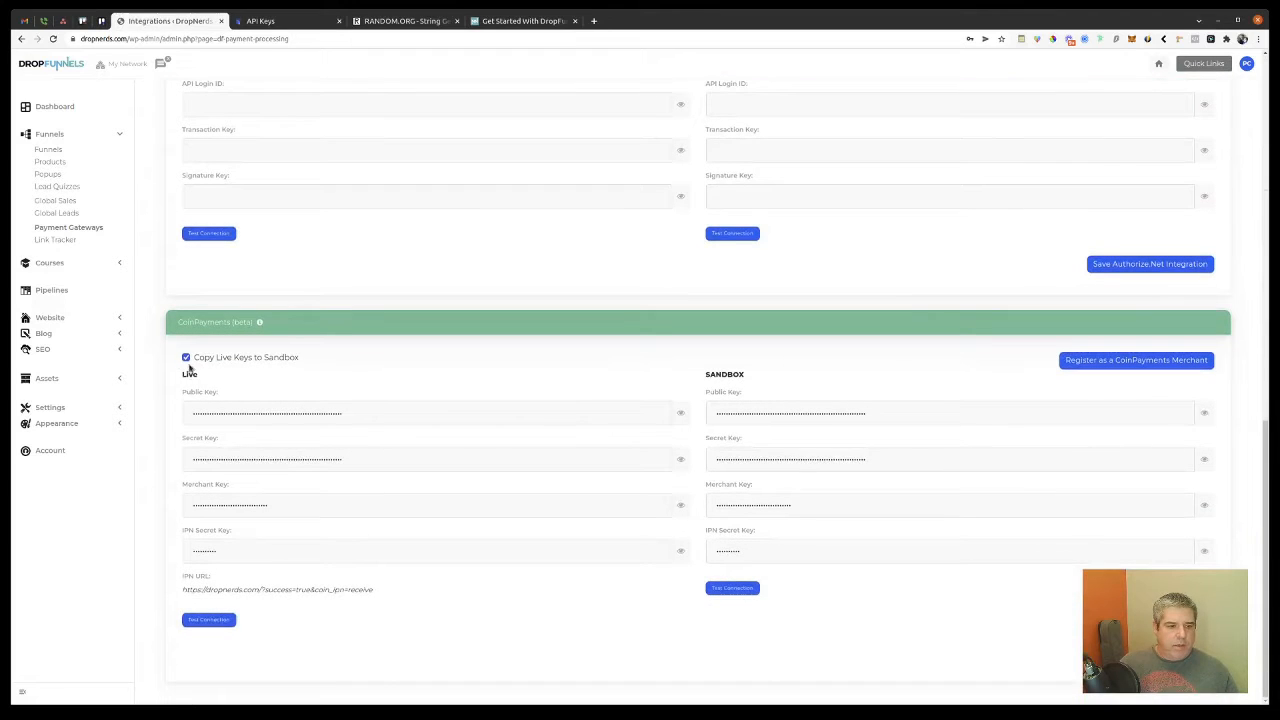
left_click(186, 358)
left_click(186, 358)
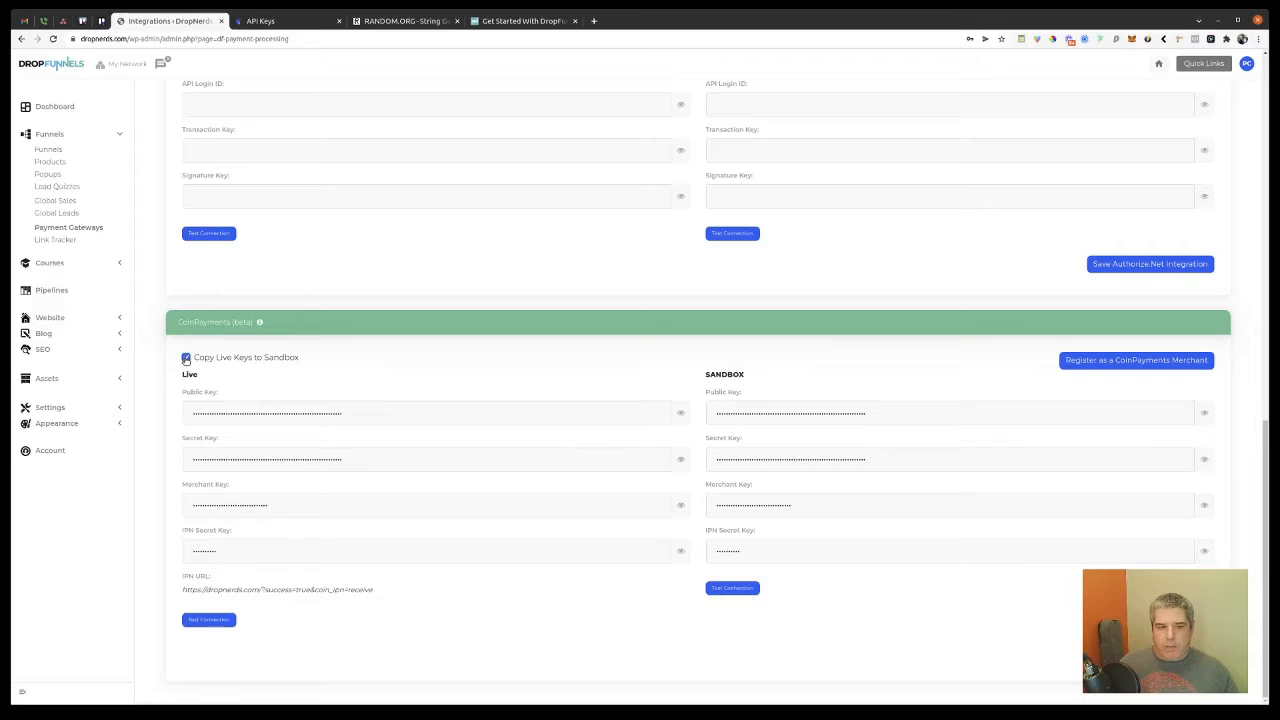
triple_click(317, 413)
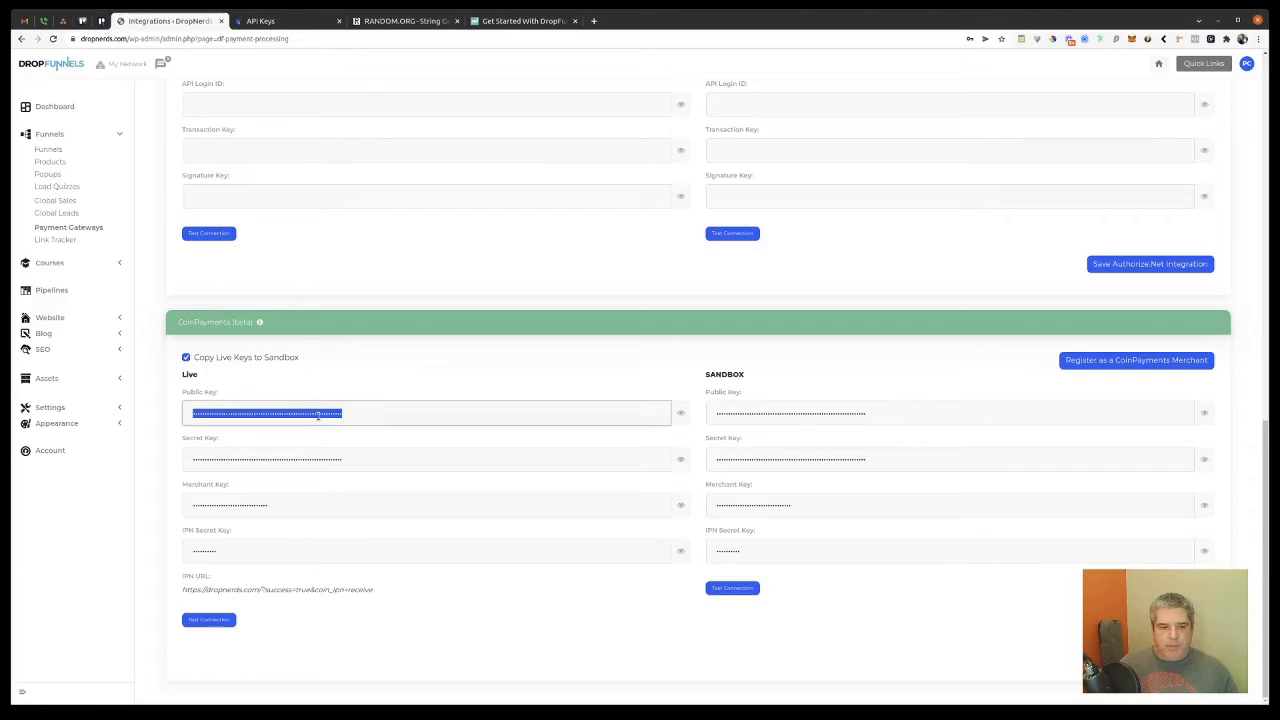
left_click(377, 413)
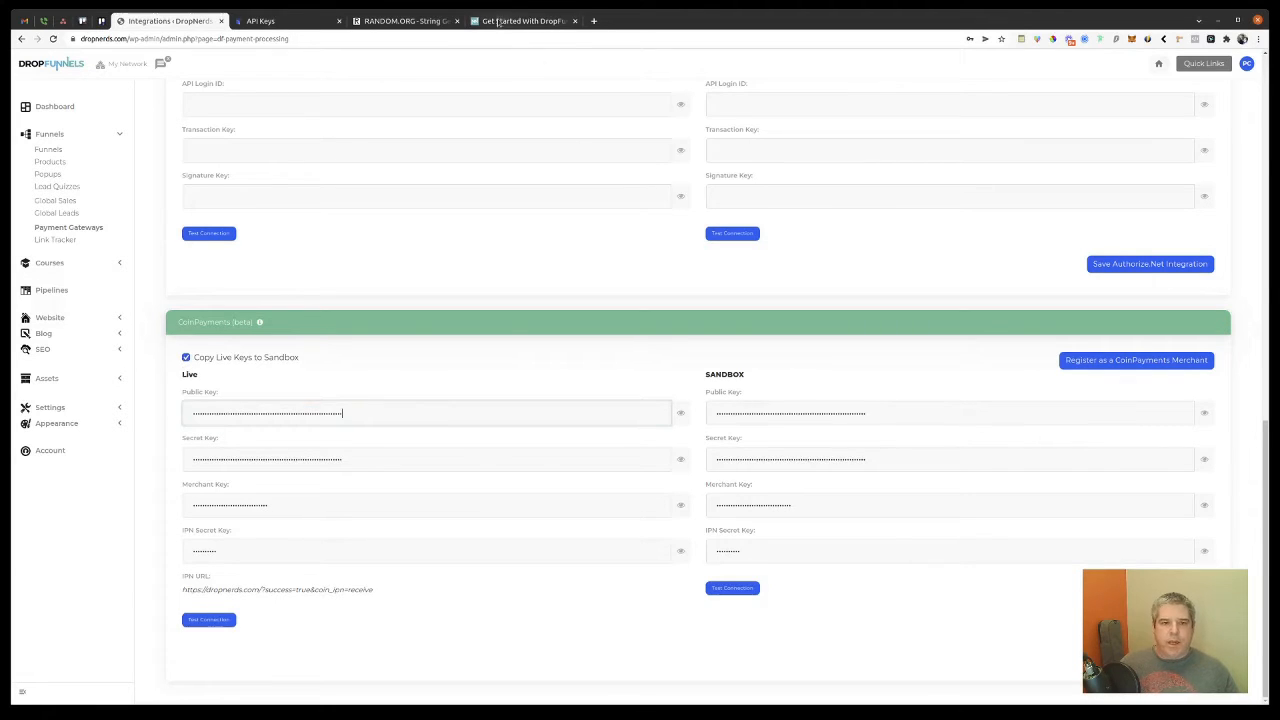
Step: Replace the gateway's Live Secret Key with the copied CoinPayments key
left_click(315, 21)
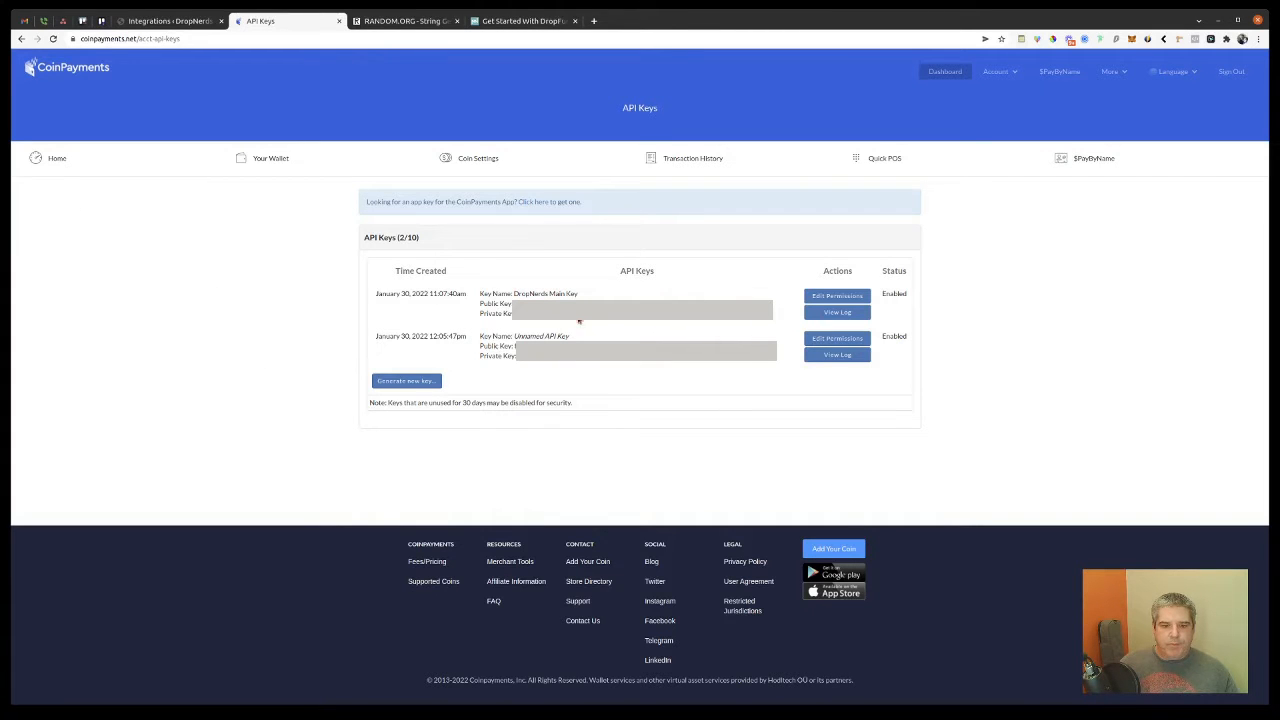
left_click(160, 20)
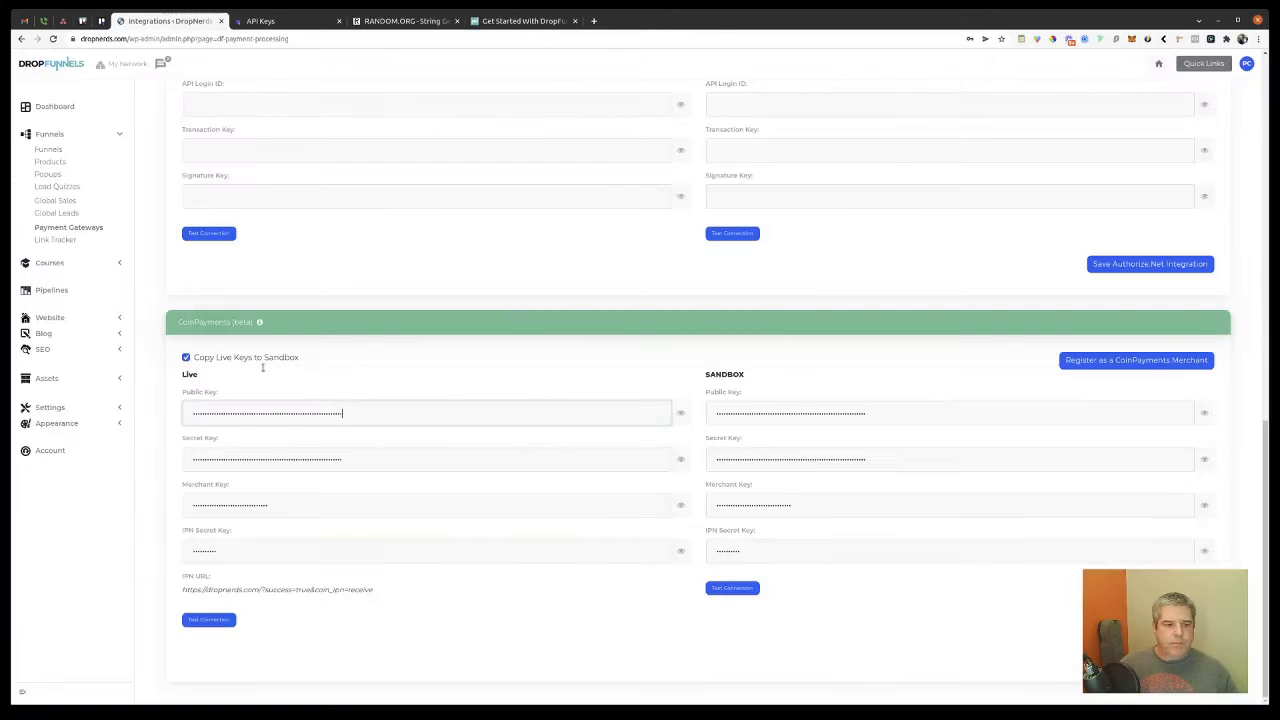
left_click(276, 461)
key("ctrl+a")
key("ctrl+v")
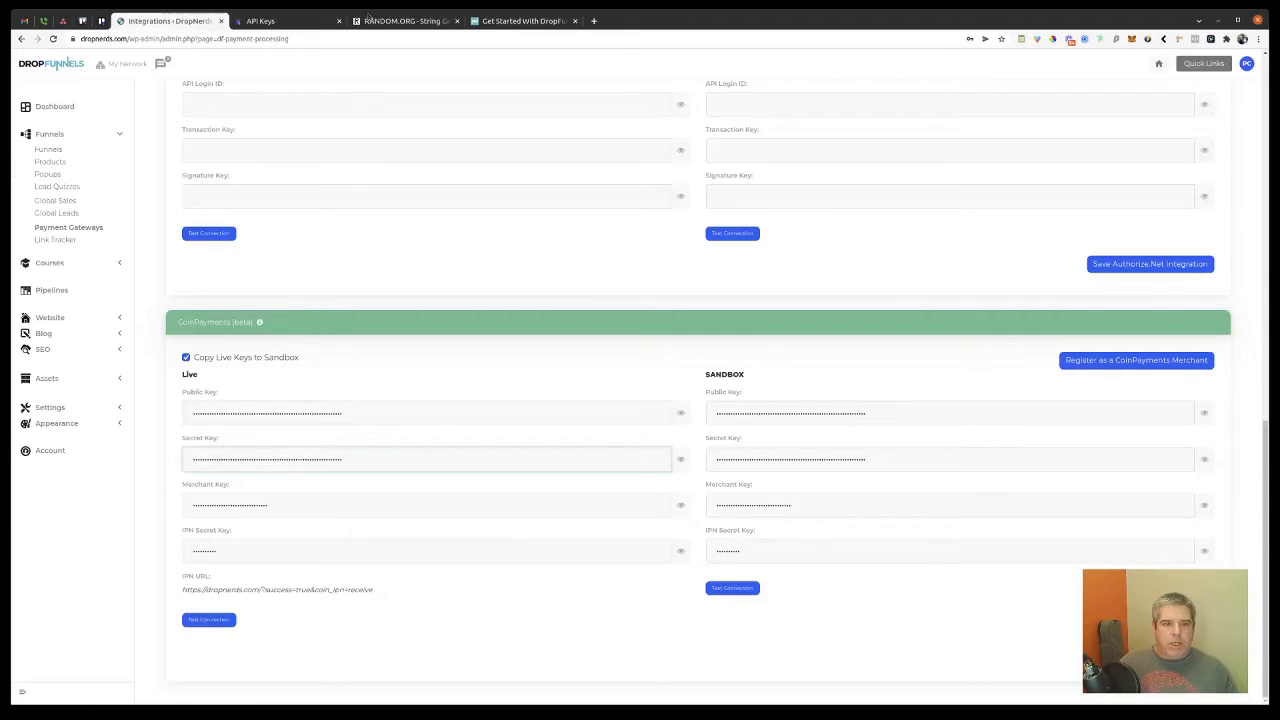
left_click(288, 21)
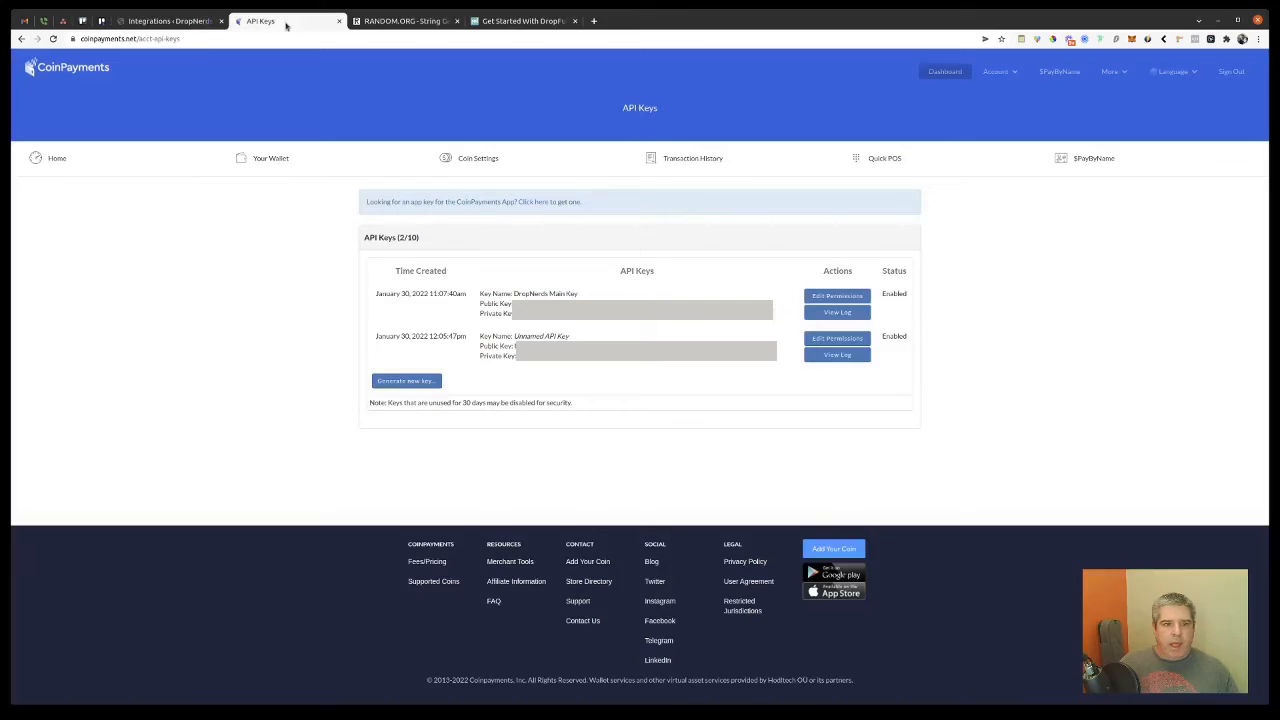
Step: Paste the CoinPayments account's Merchant ID into DropFunnels' Live Merchant Key field
left_click(1000, 72)
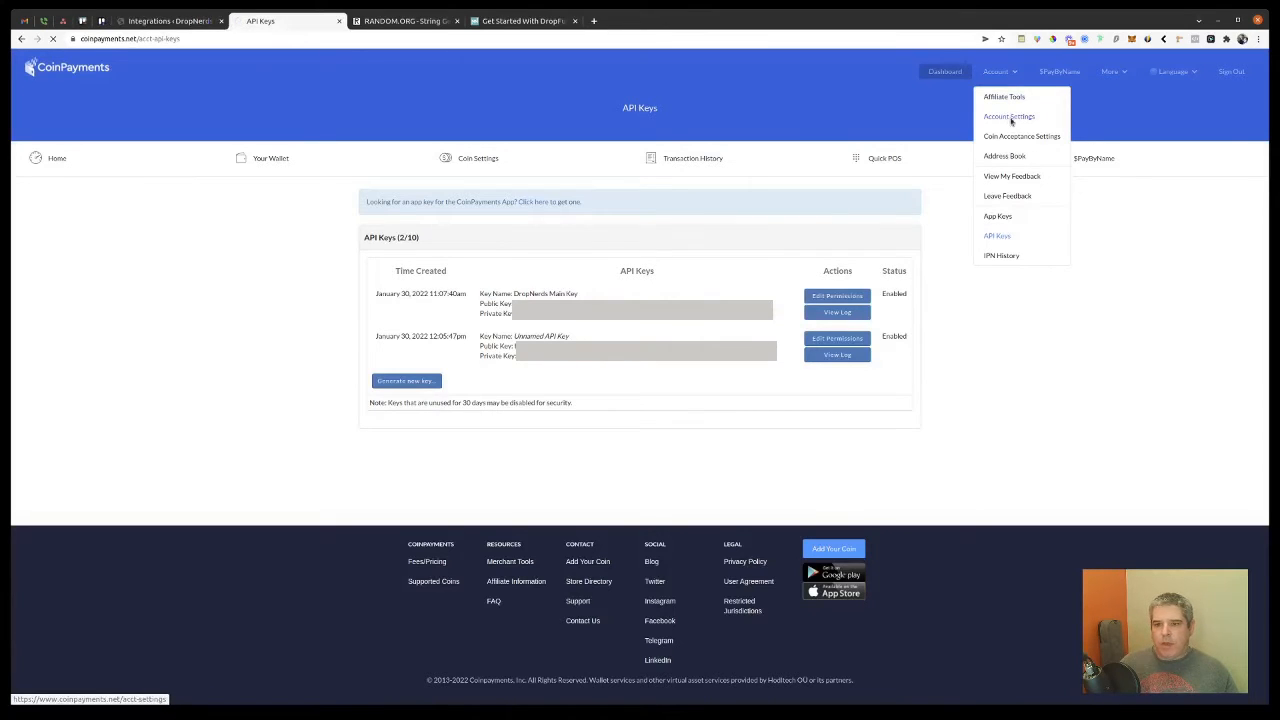
left_click(1011, 118)
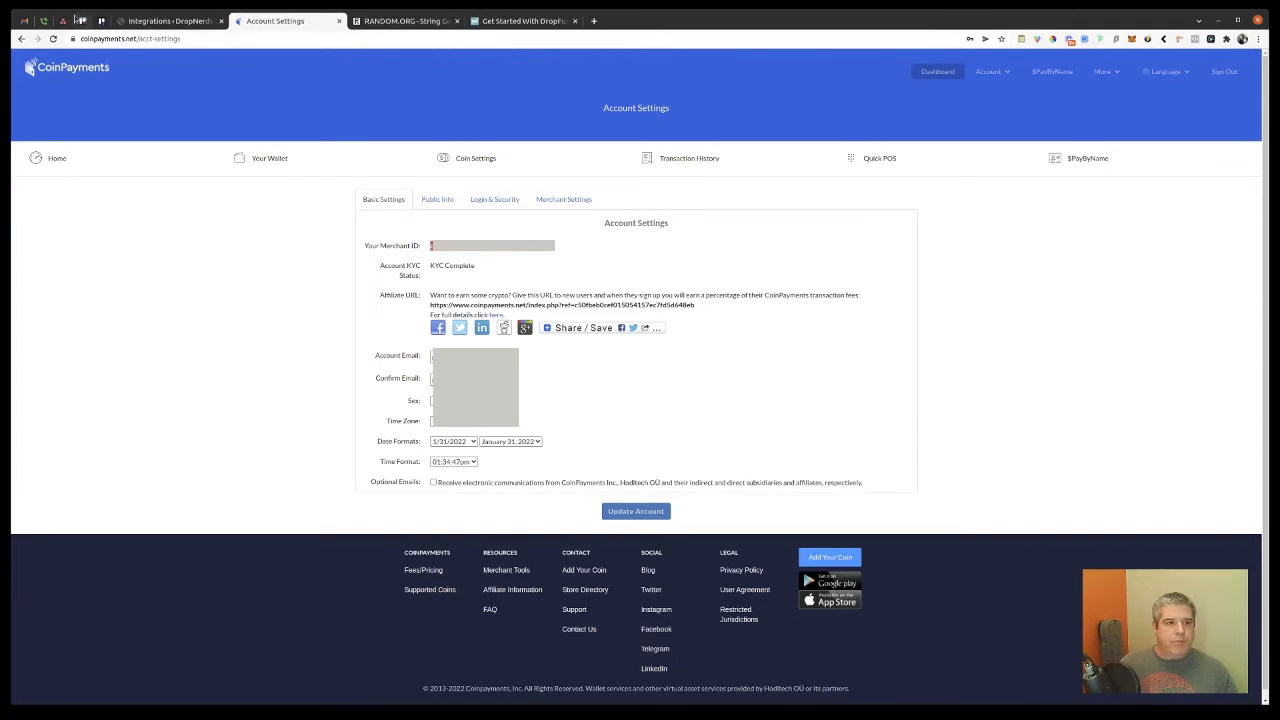
left_click(160, 20)
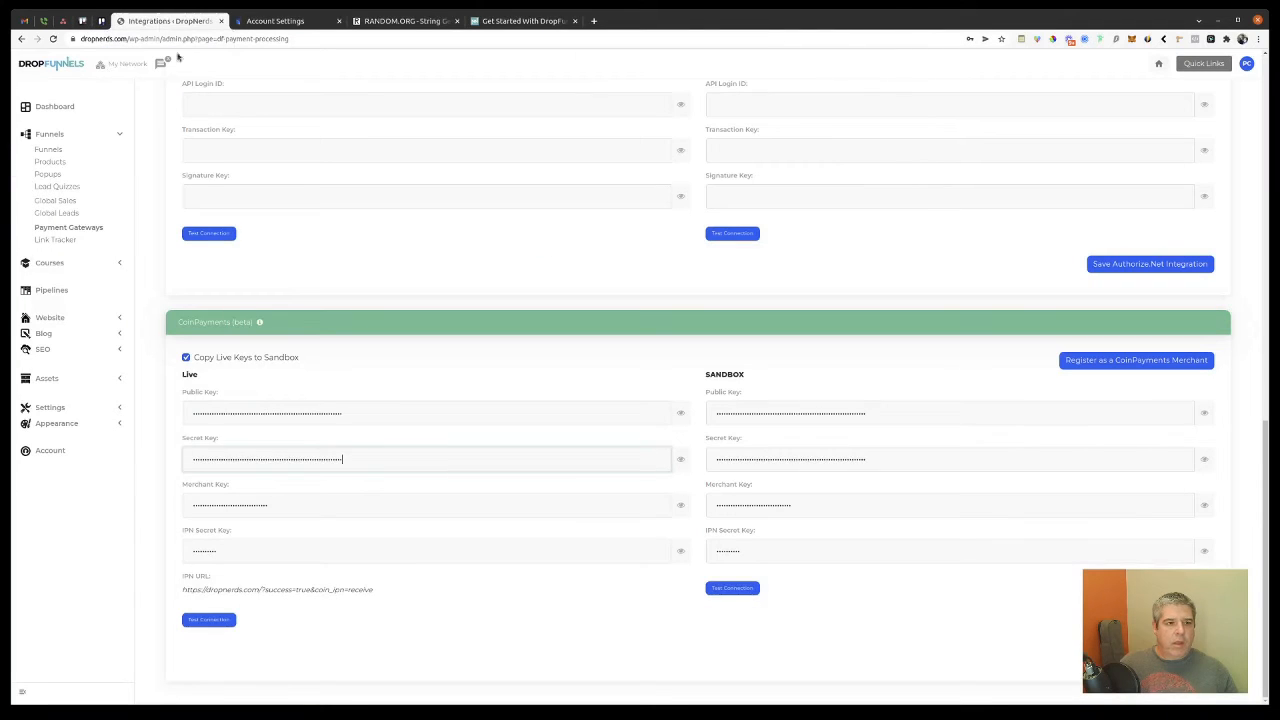
double_click(223, 504)
key("ctrl+v")
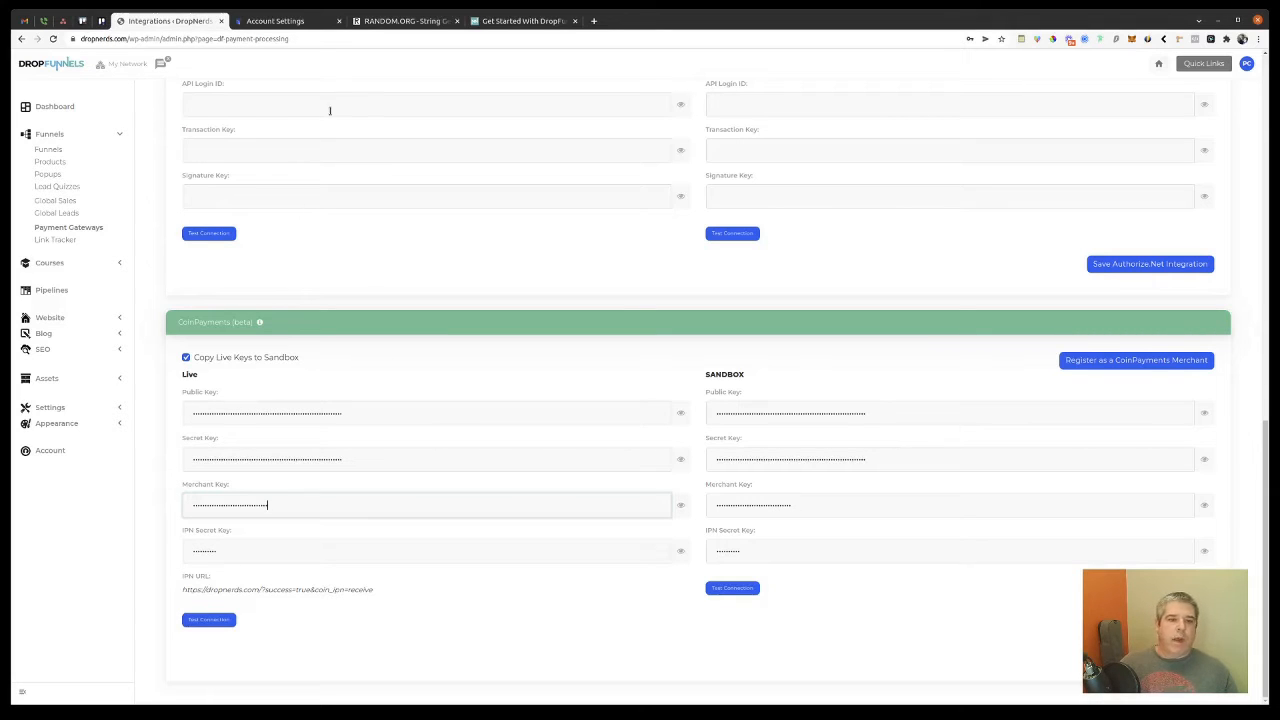
left_click(384, 21)
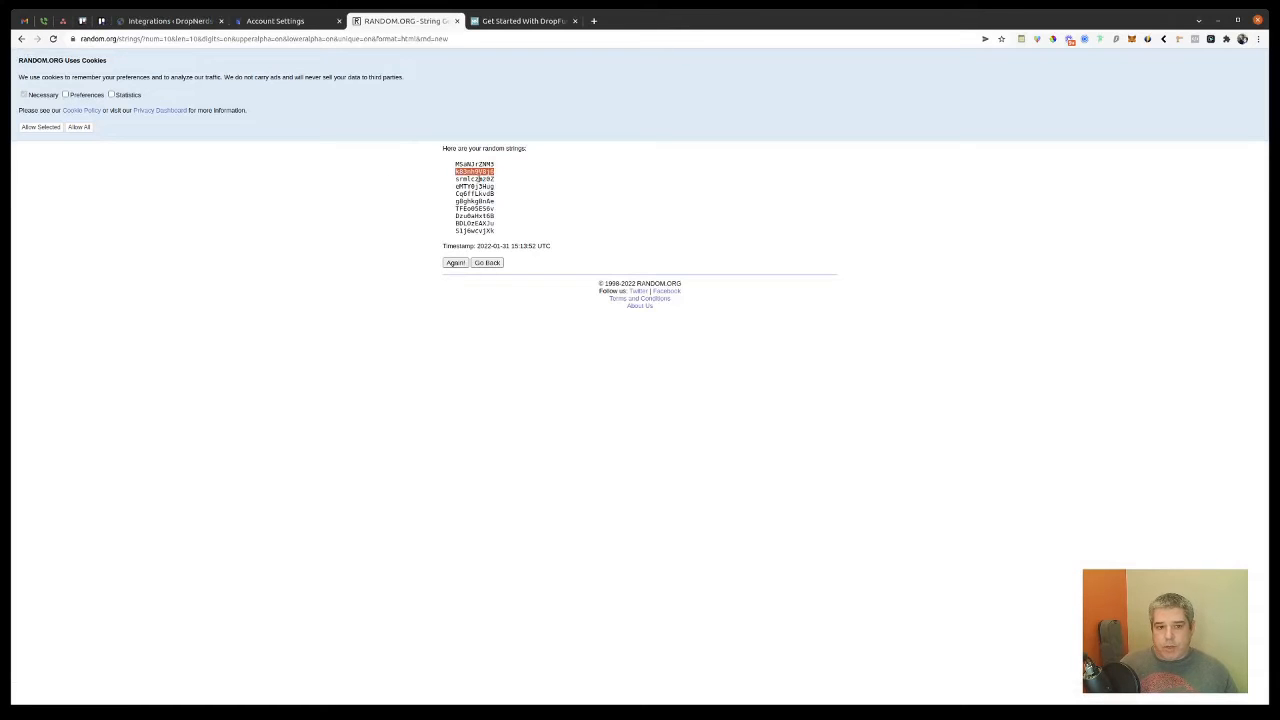
Step: Replace the CoinPayments merchant IPN Secret with the third RANDOM.ORG string
double_click(477, 178)
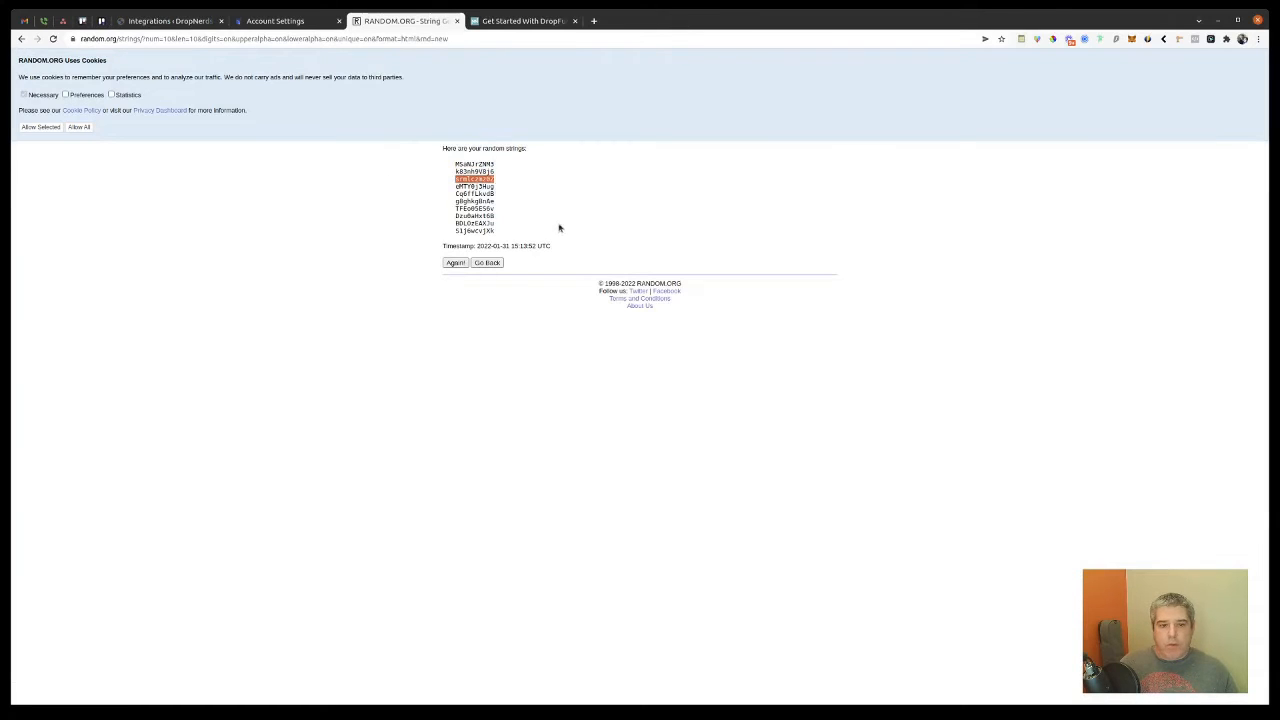
left_click(145, 21)
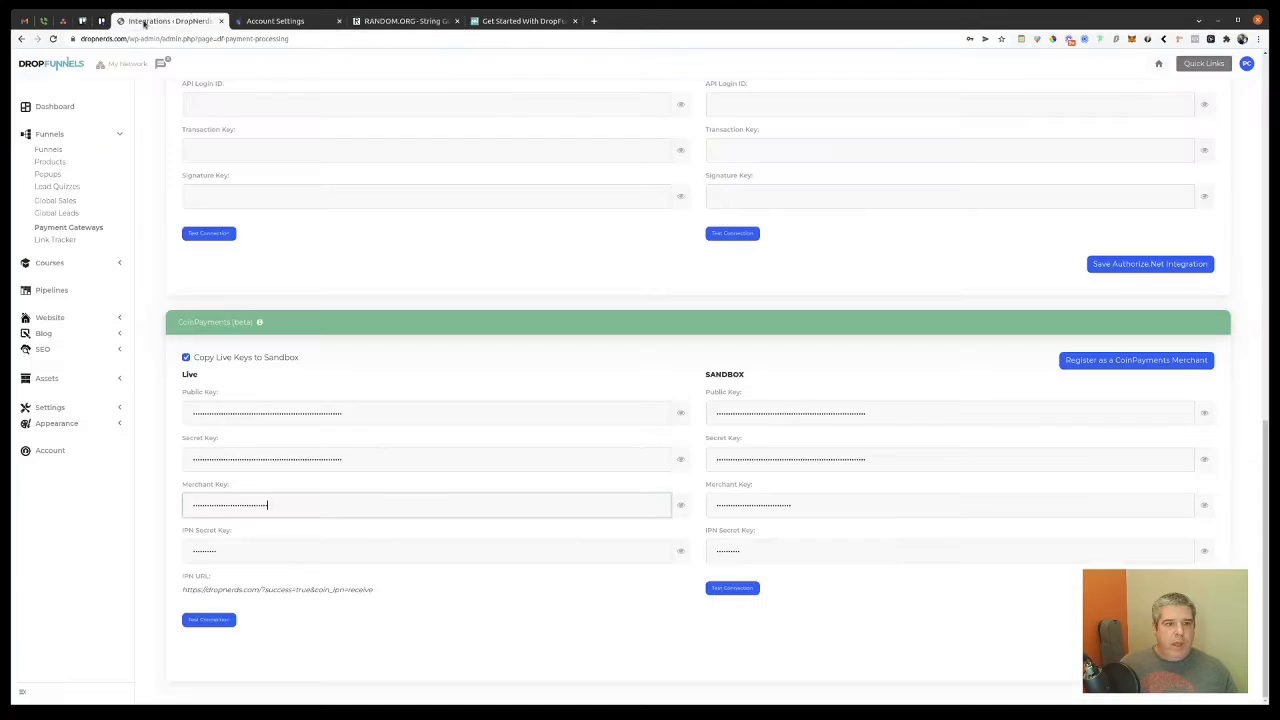
left_click(285, 21)
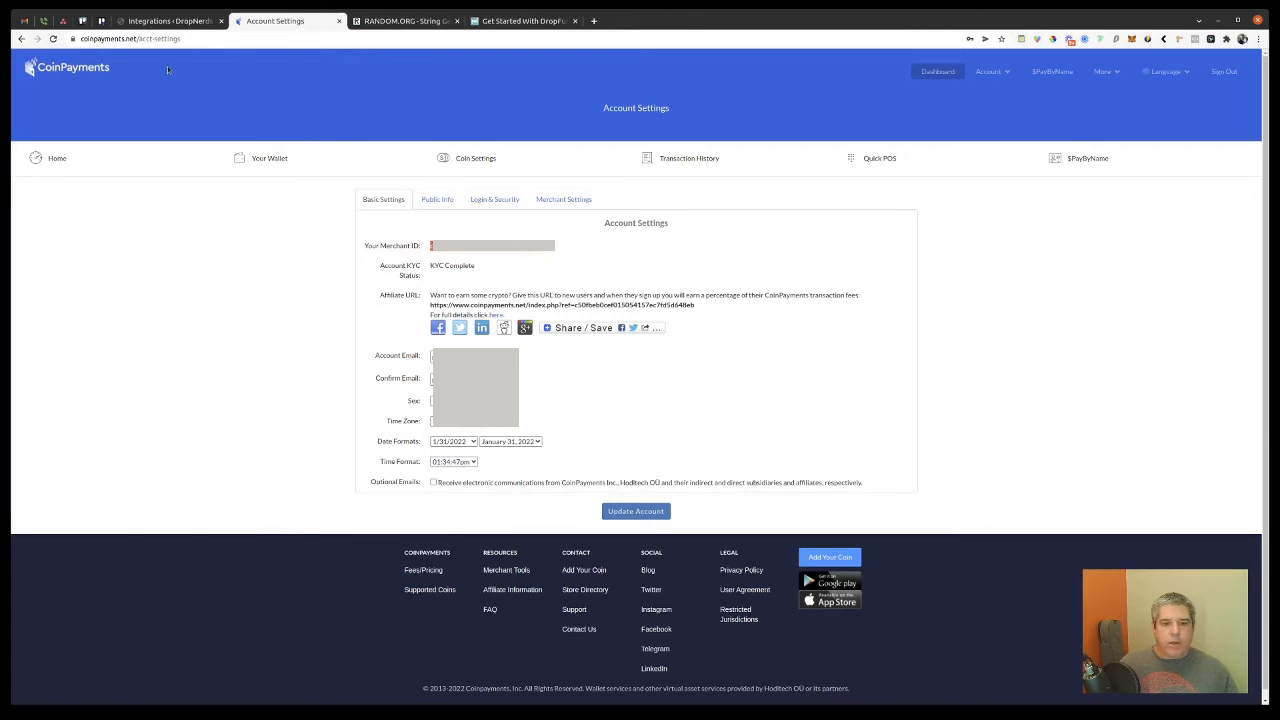
left_click(563, 200)
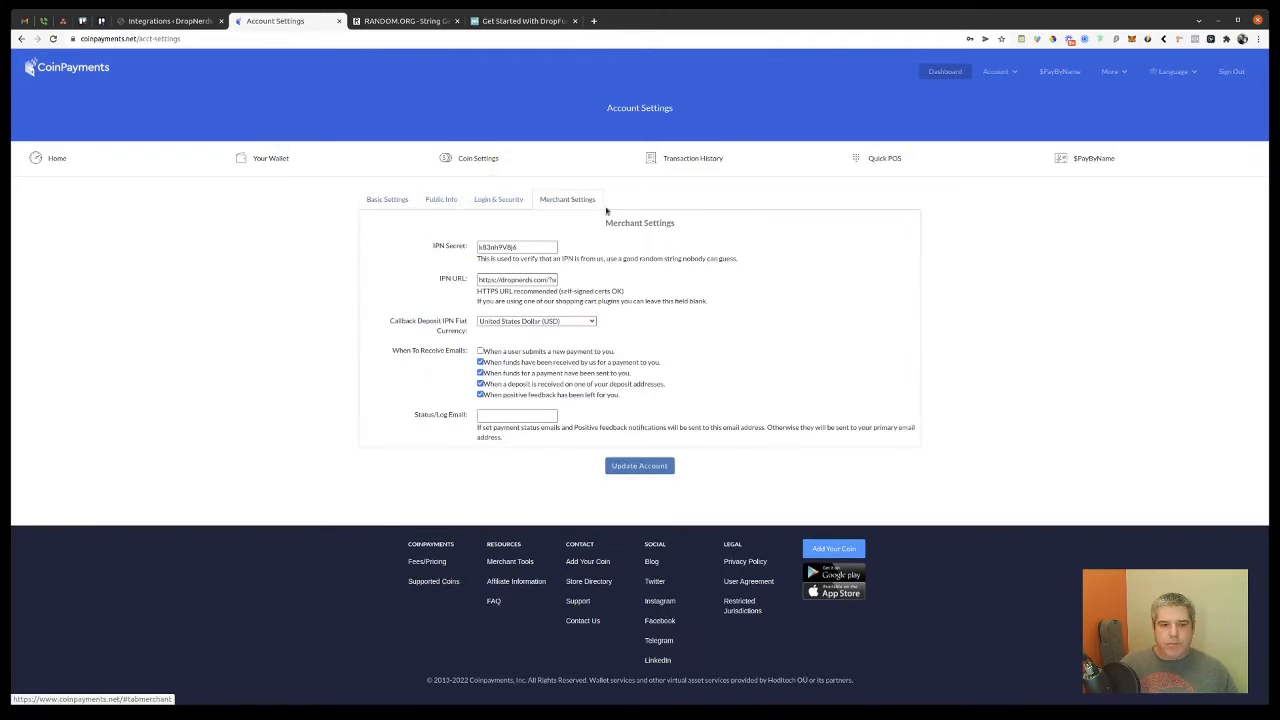
double_click(508, 246)
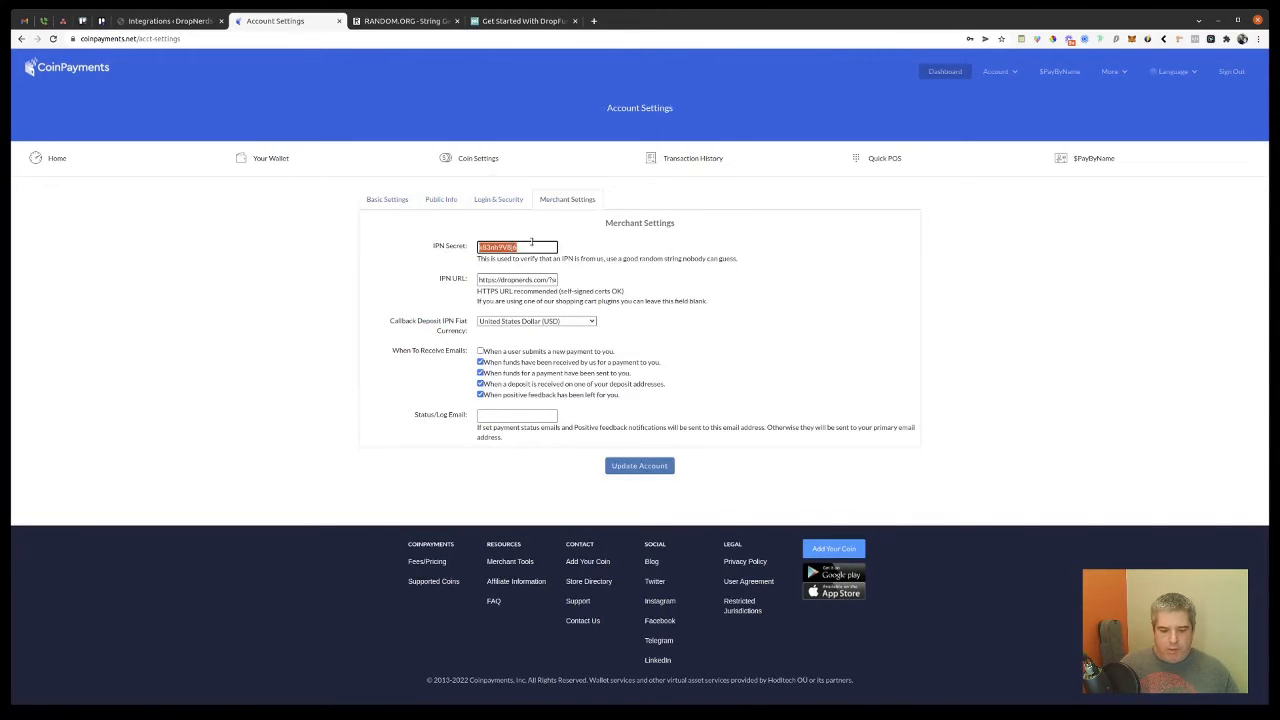
key("ctrl+v")
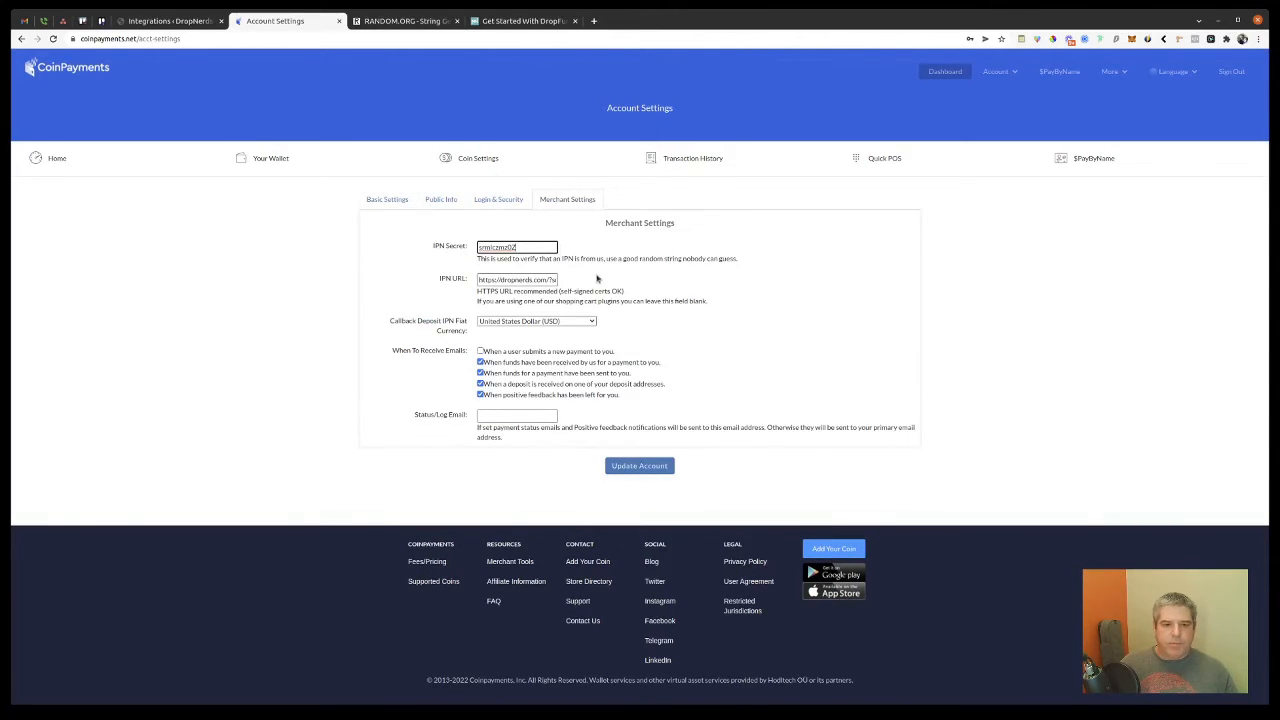
left_click(175, 22)
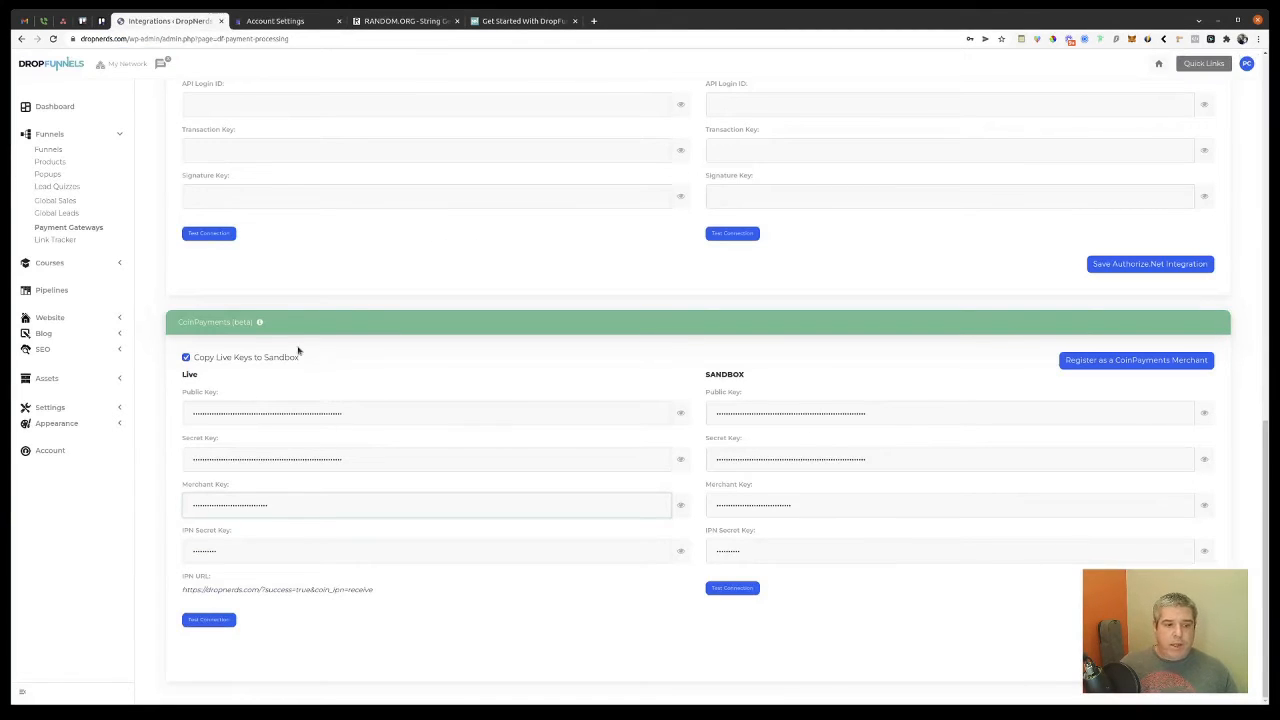
Step: Paste the new secret into DropFunnels' IPN Secret Key and copy the IPN URL
double_click(206, 550)
key("ctrl+v")
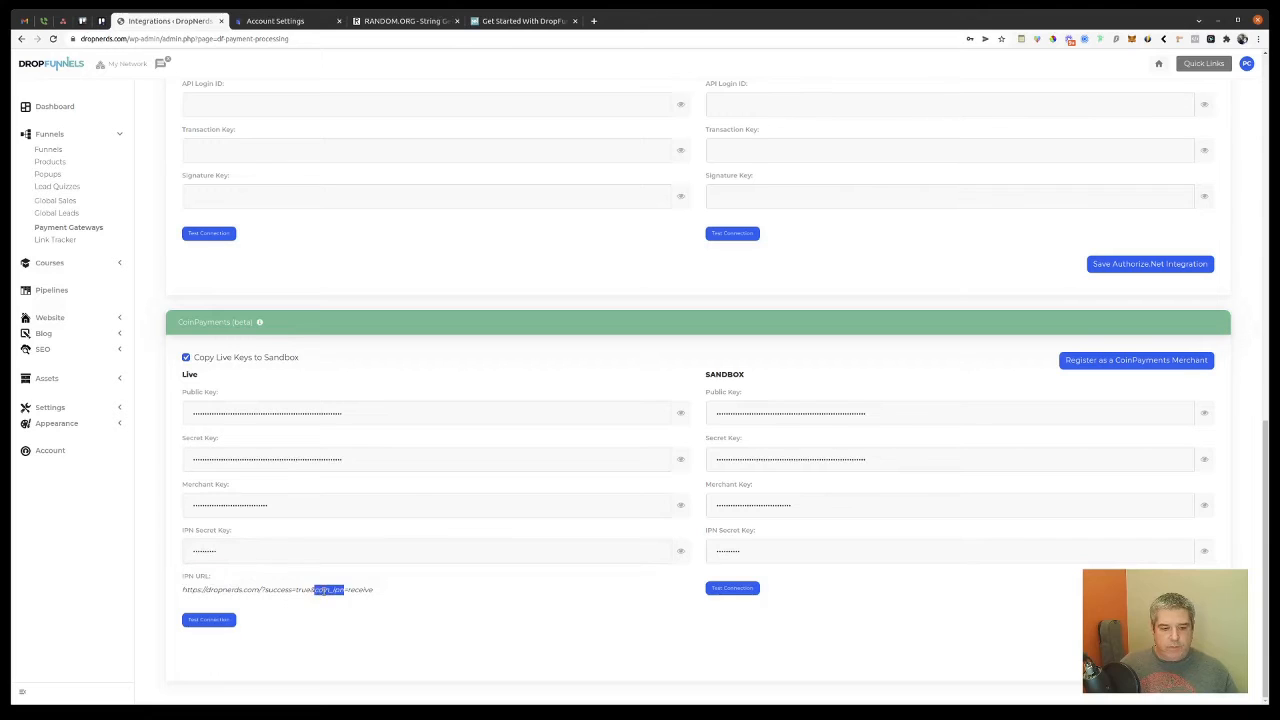
triple_click(321, 590)
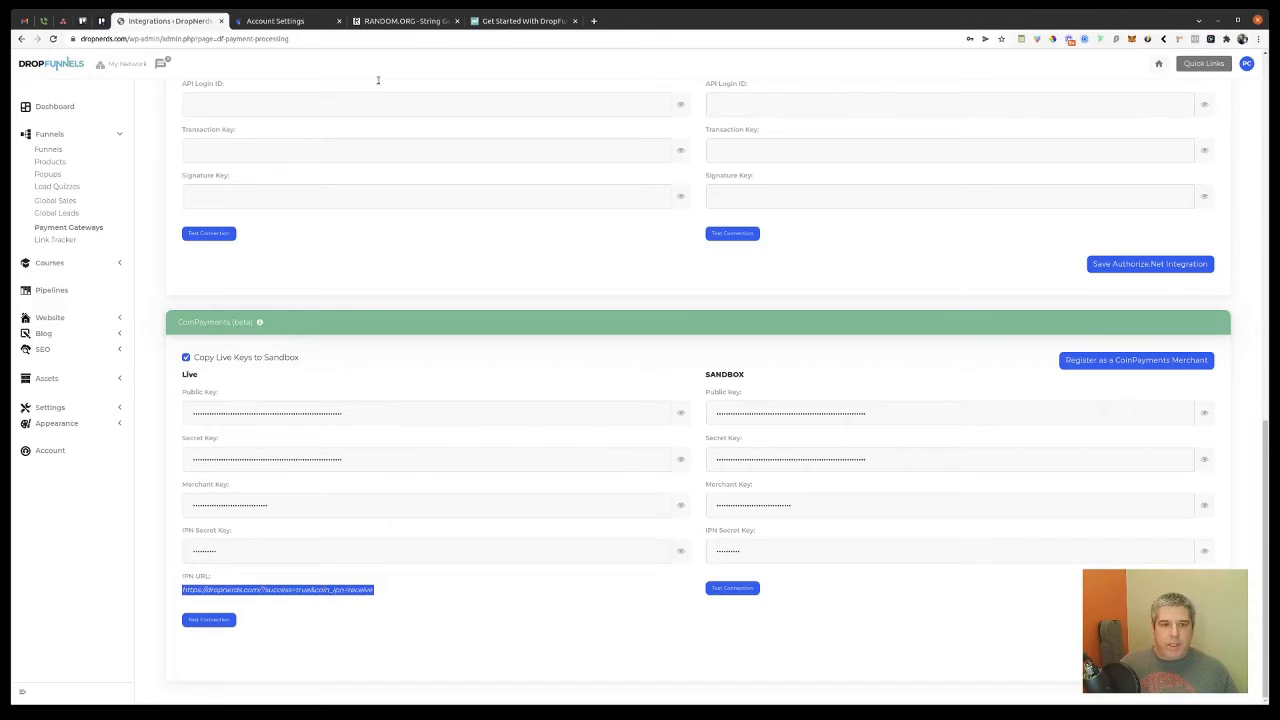
Step: Set CoinPayments' IPN URL to the DropFunnels URL and click Update Account
left_click(316, 21)
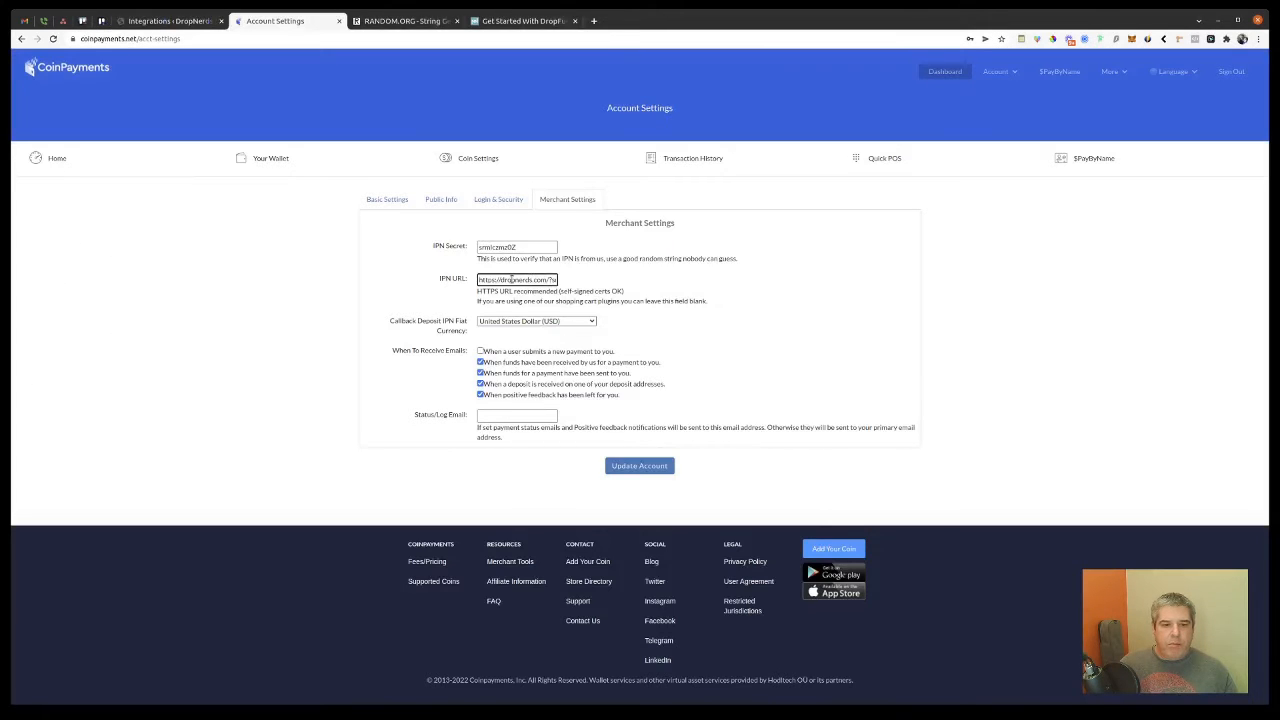
triple_click(524, 279)
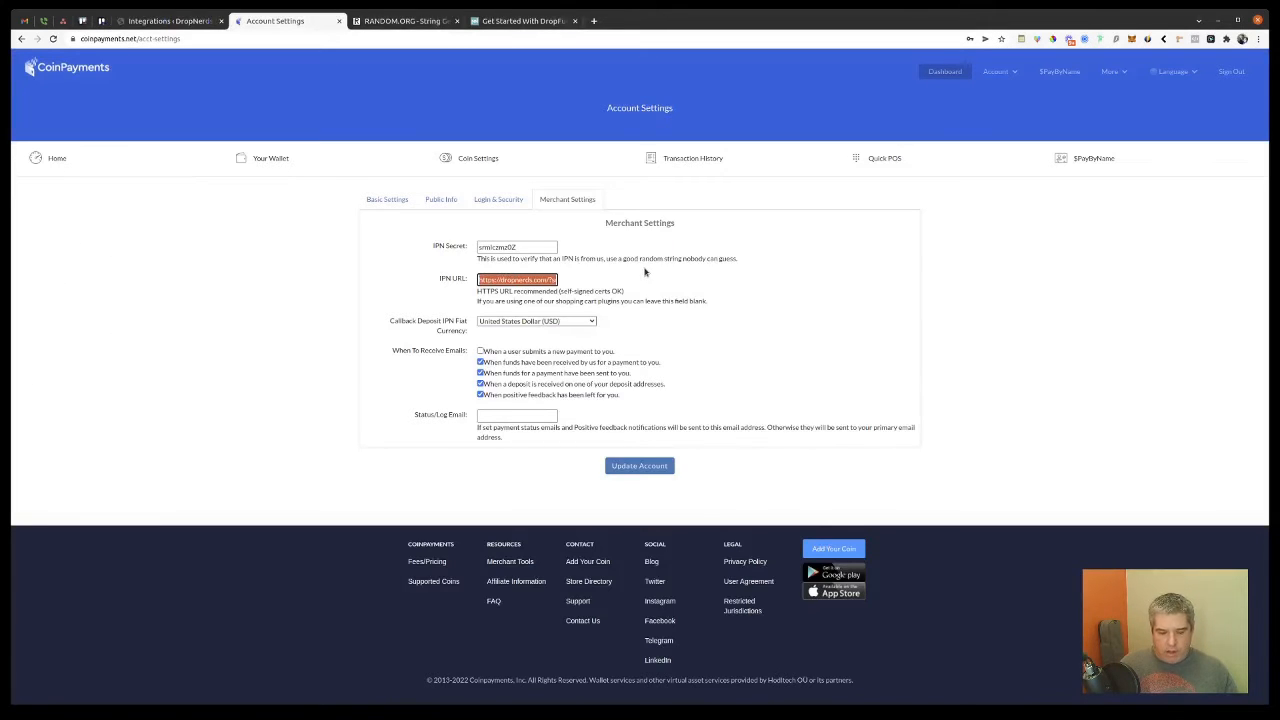
key("ctrl+v")
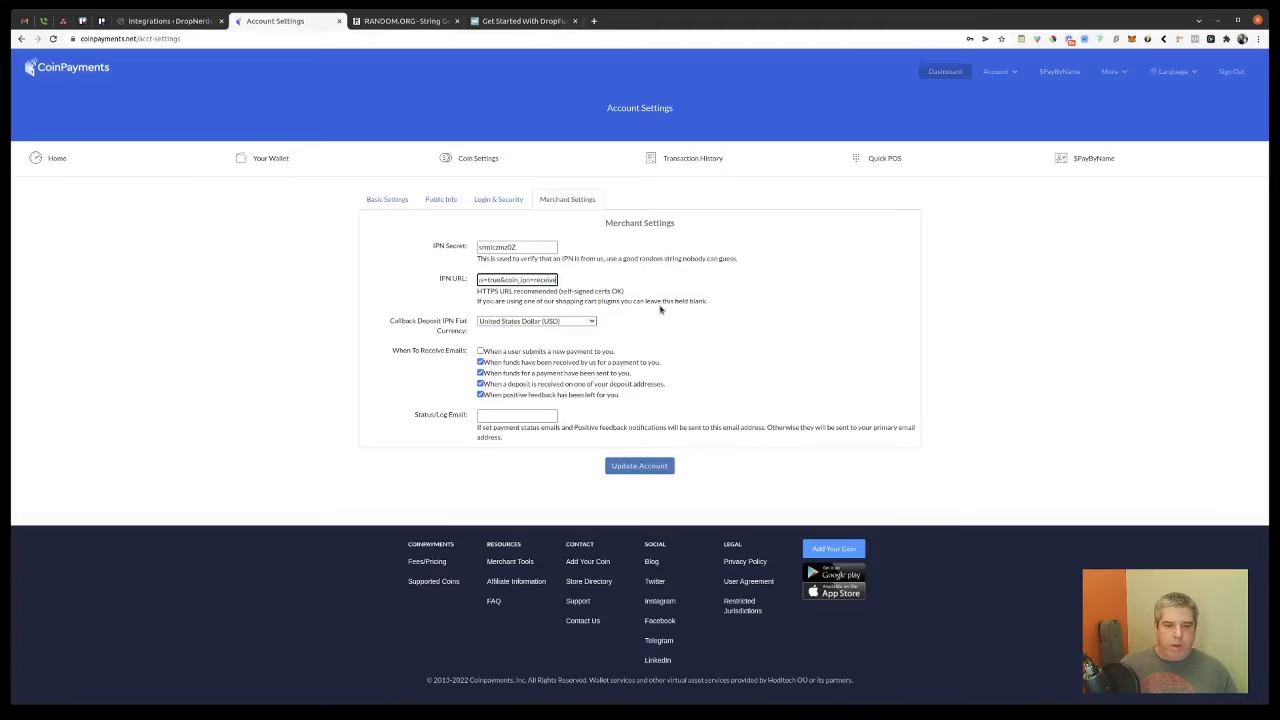
left_click(641, 468)
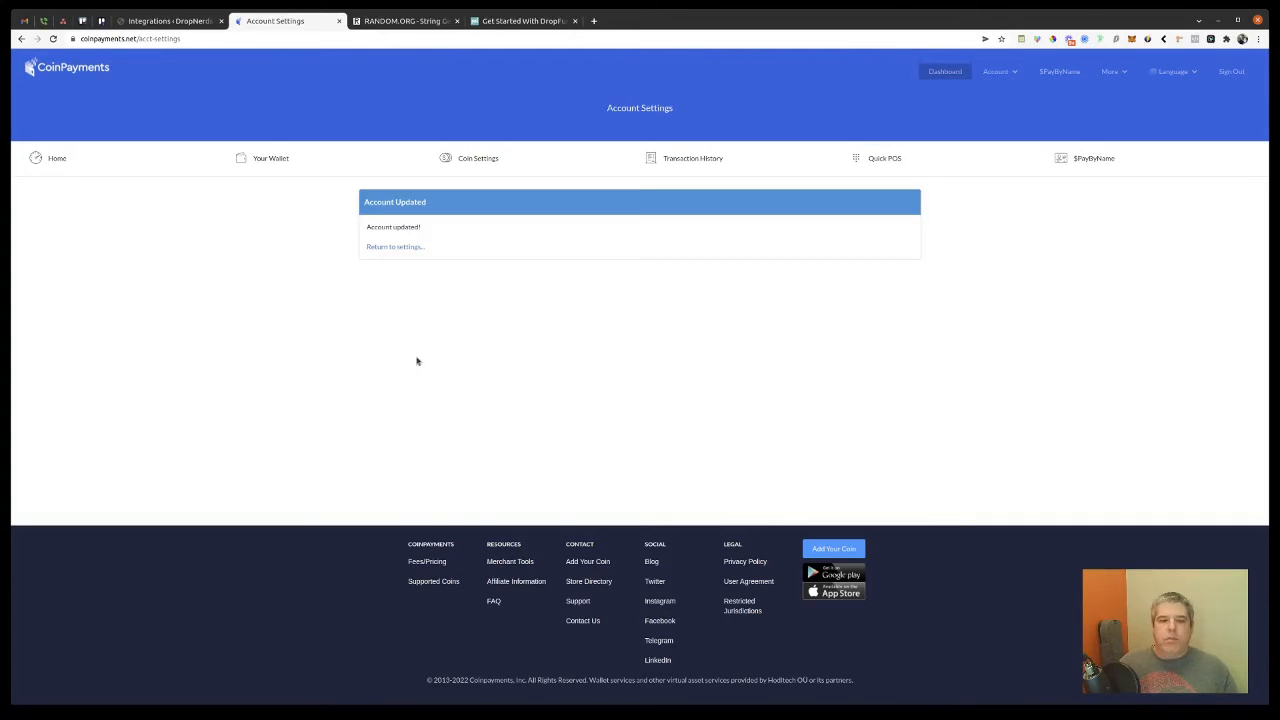
left_click(475, 165)
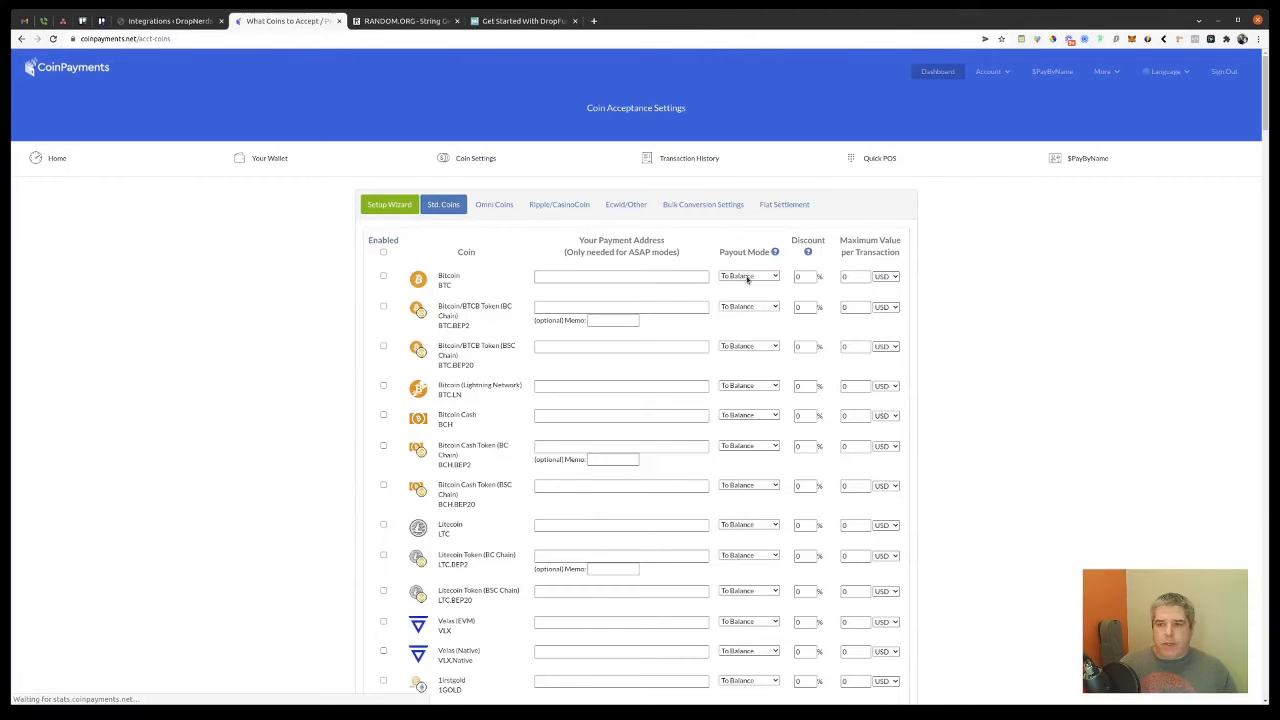
Step: Tick Enabled for Litecoin Testnet (LTCT) in the CoinPayments coin settings
left_click_drag(1264, 84, 1268, 660)
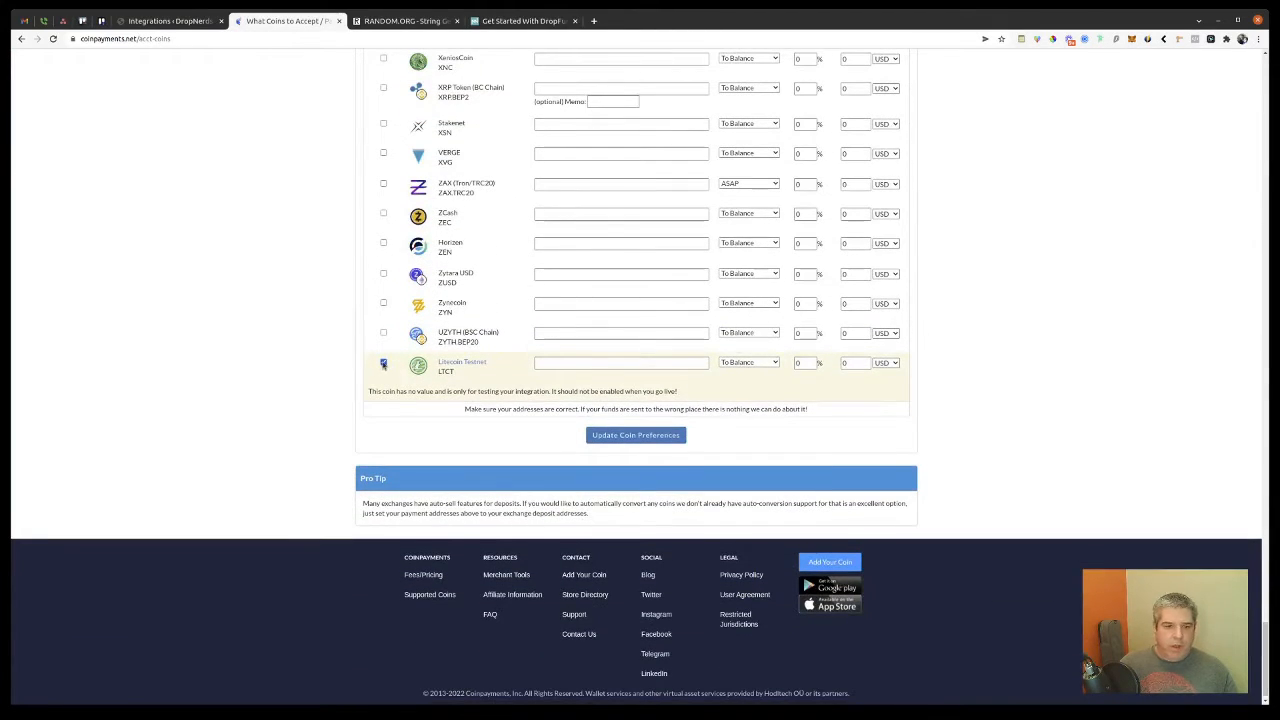
left_click(382, 362)
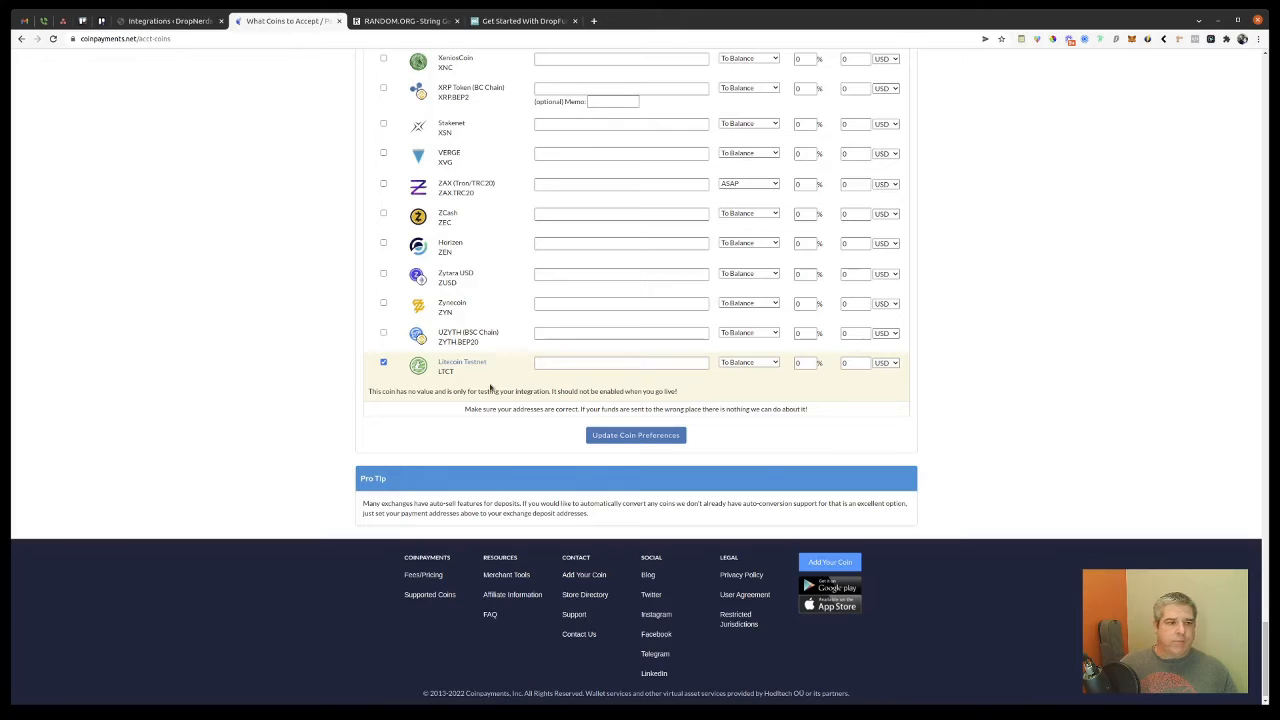
left_click(149, 21)
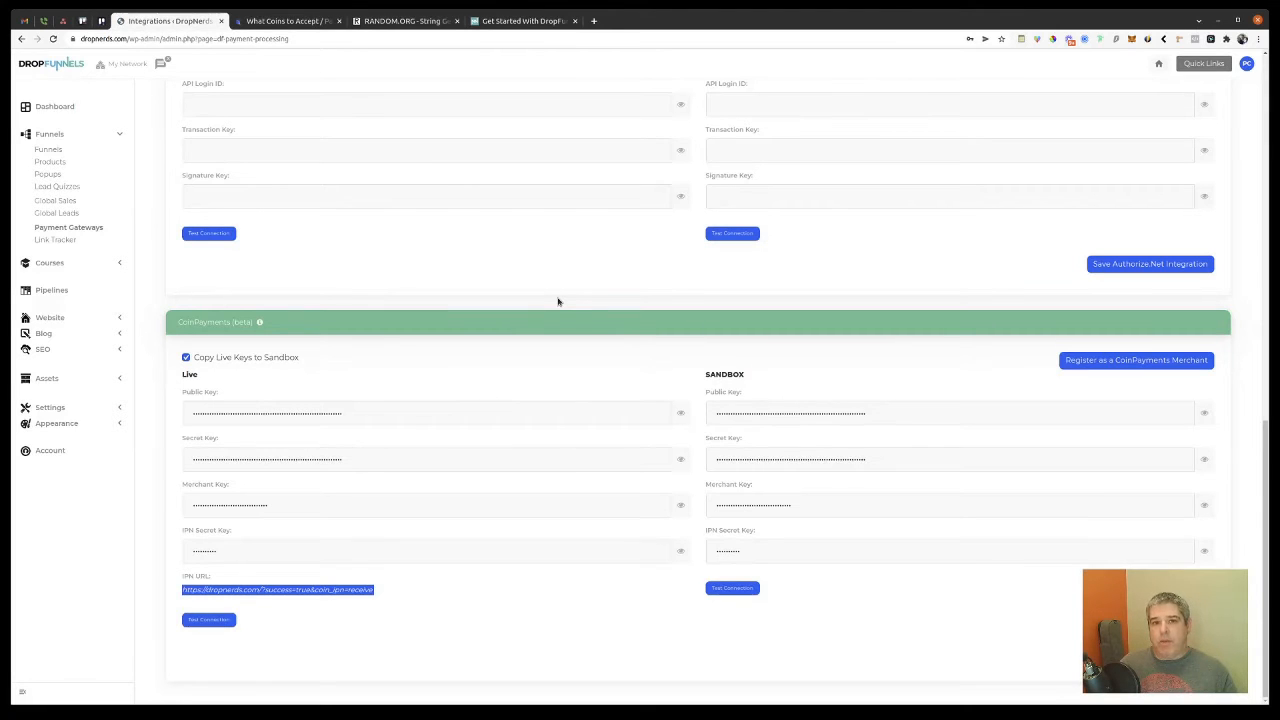
Step: Scroll up Payment Gateways and go to Funnels > Funnels in the DropFunnels sidebar
scroll(558, 301, "up", 5)
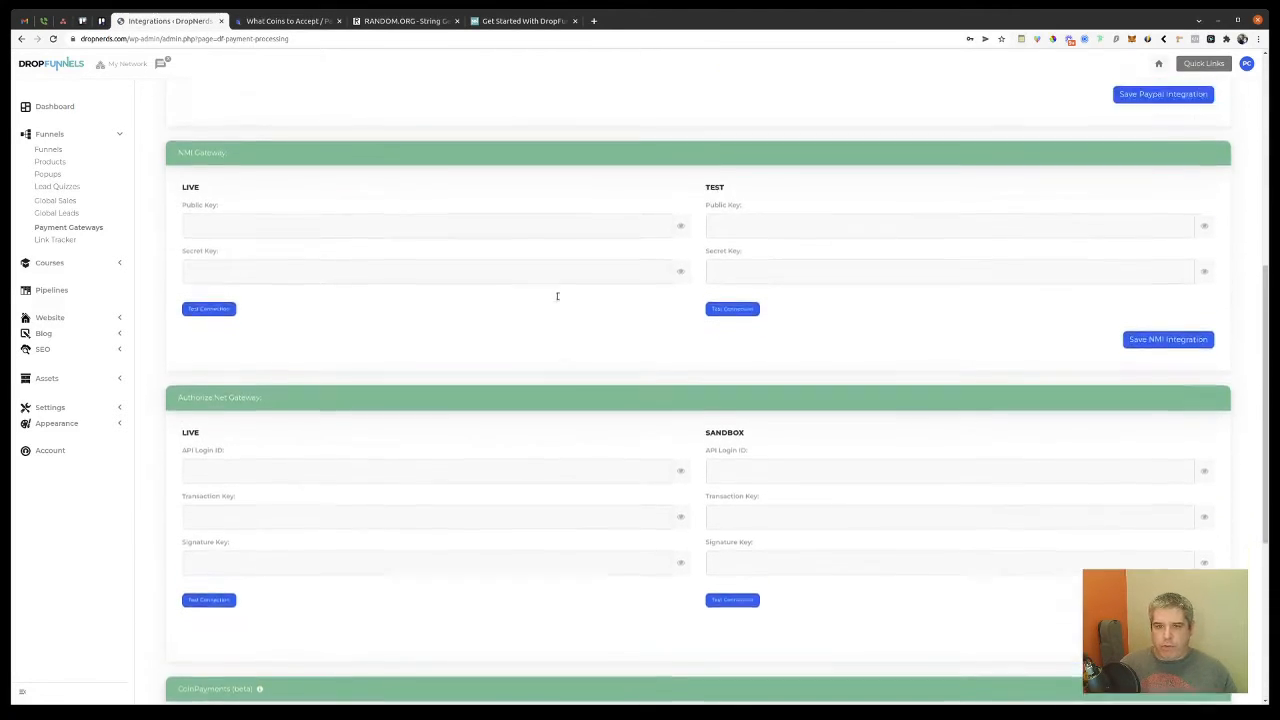
scroll(558, 296, "up", 3)
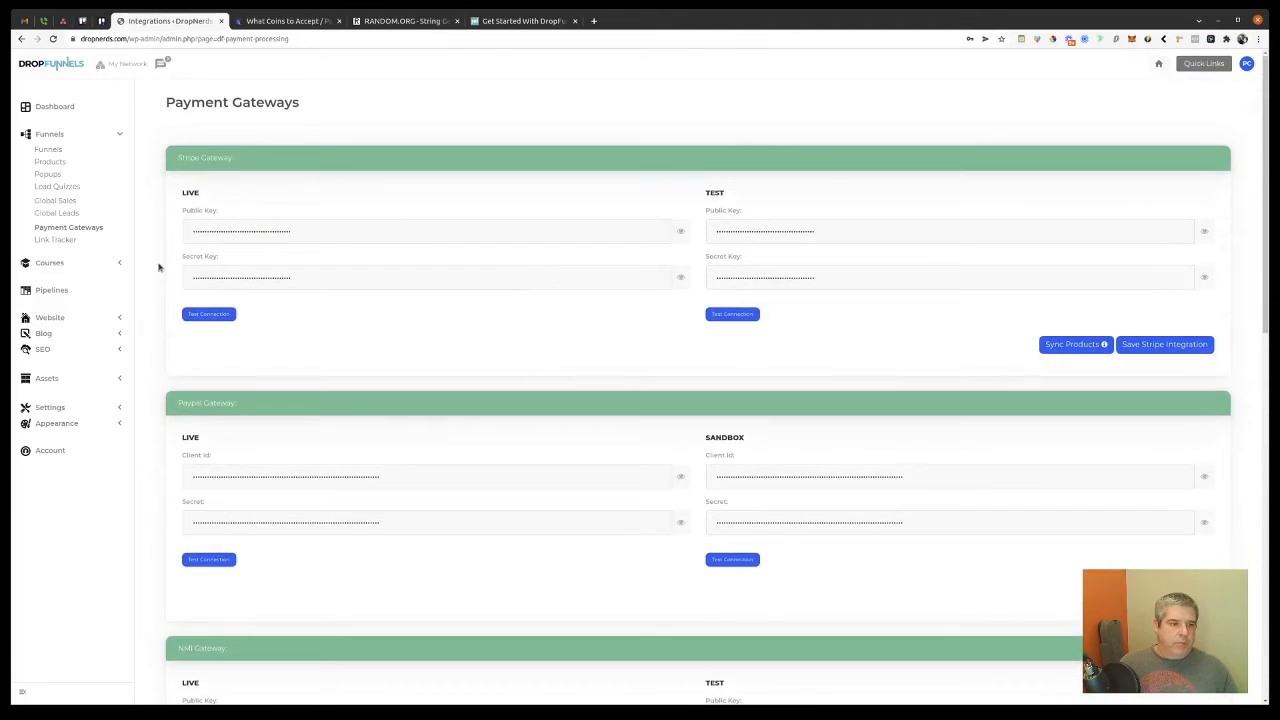
left_click(52, 150)
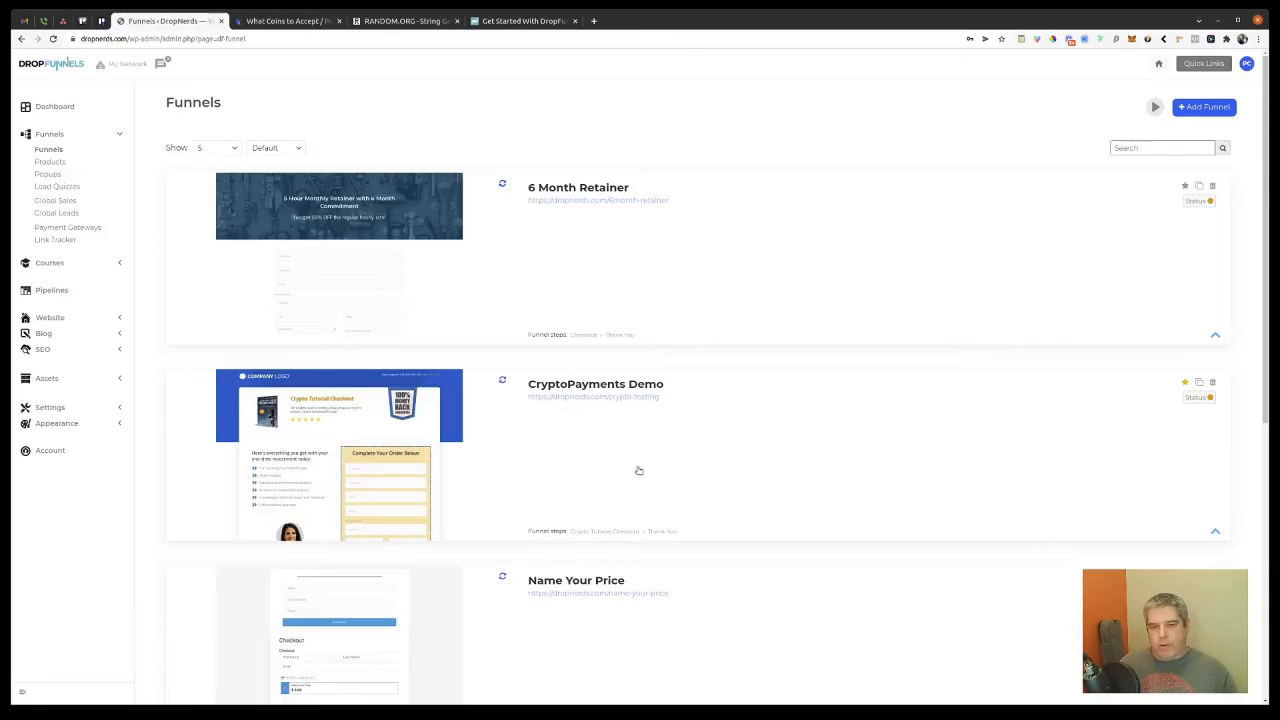
Step: Set CoinPayment Checkout to On in CryptoPayments Demo's Payment Integration tab and click Update
left_click(1216, 532)
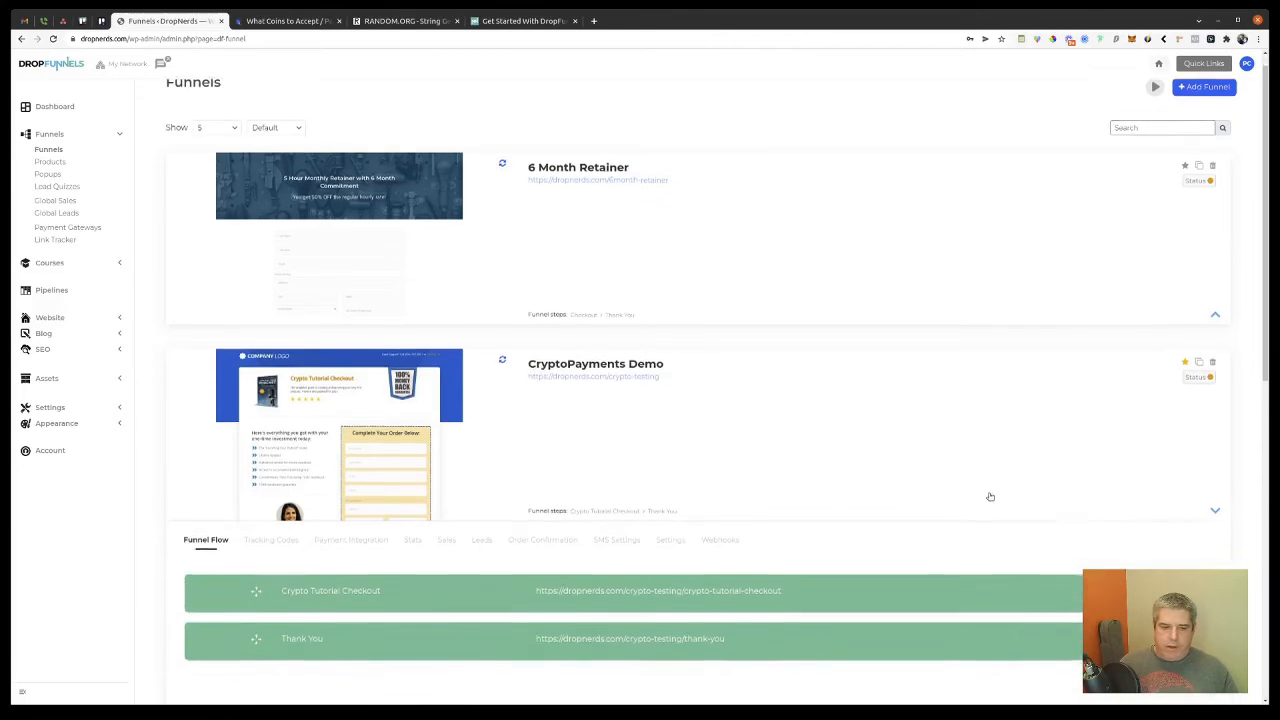
left_click(337, 272)
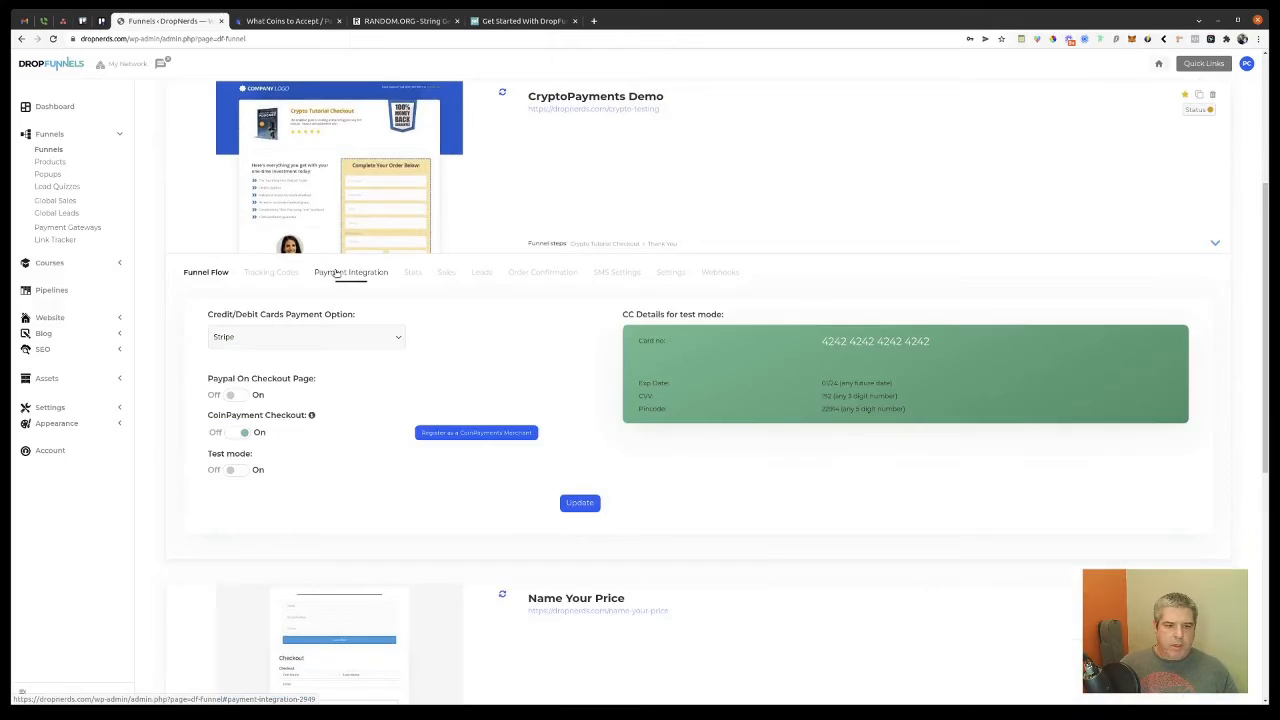
left_click(237, 436)
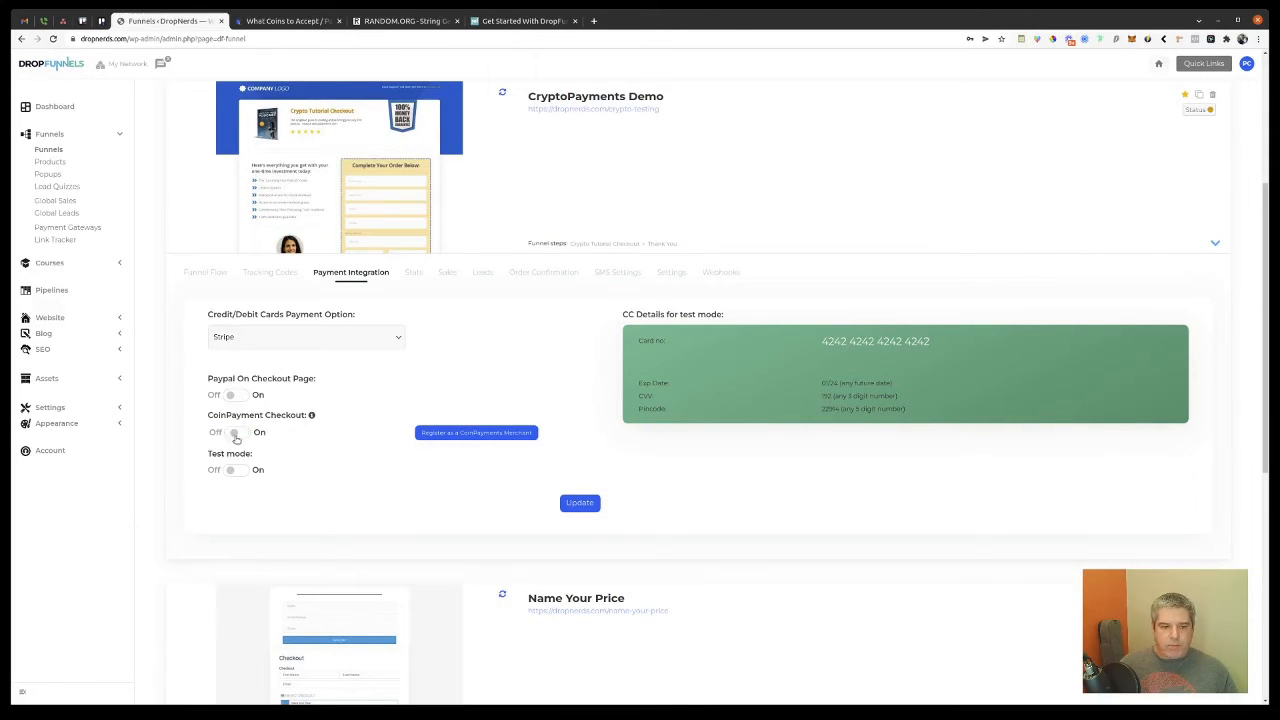
left_click(235, 434)
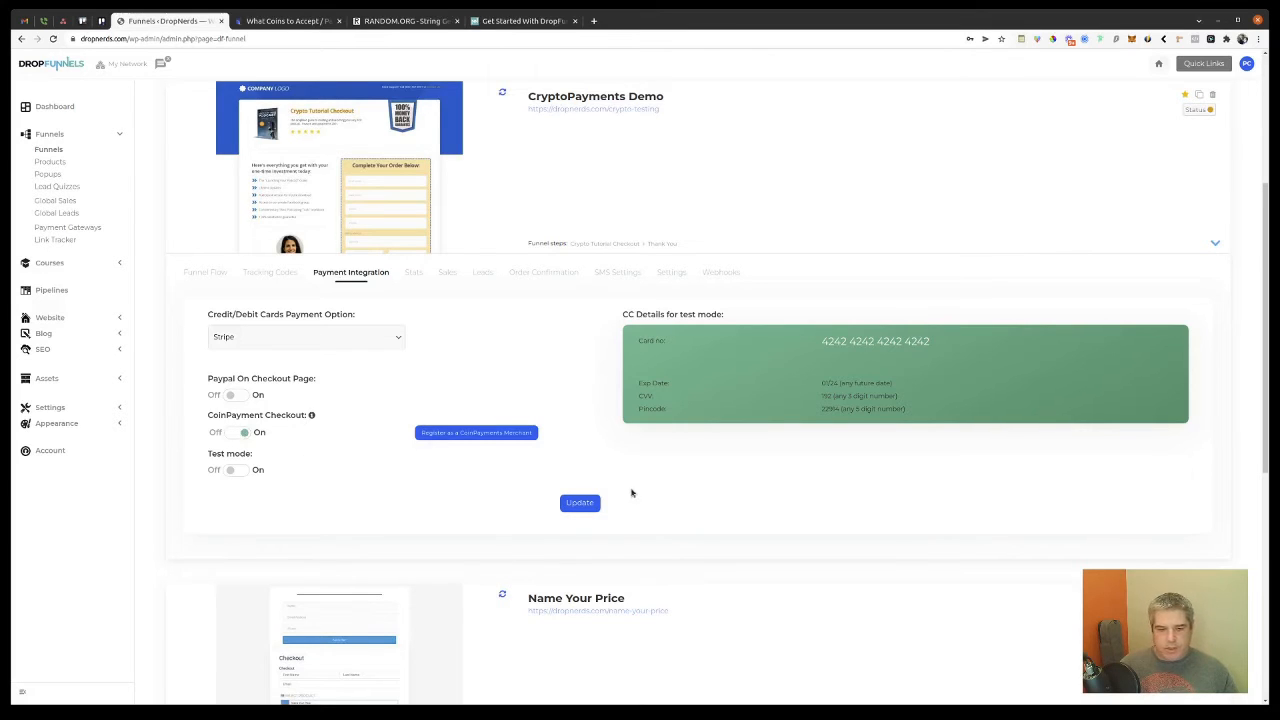
left_click(581, 507)
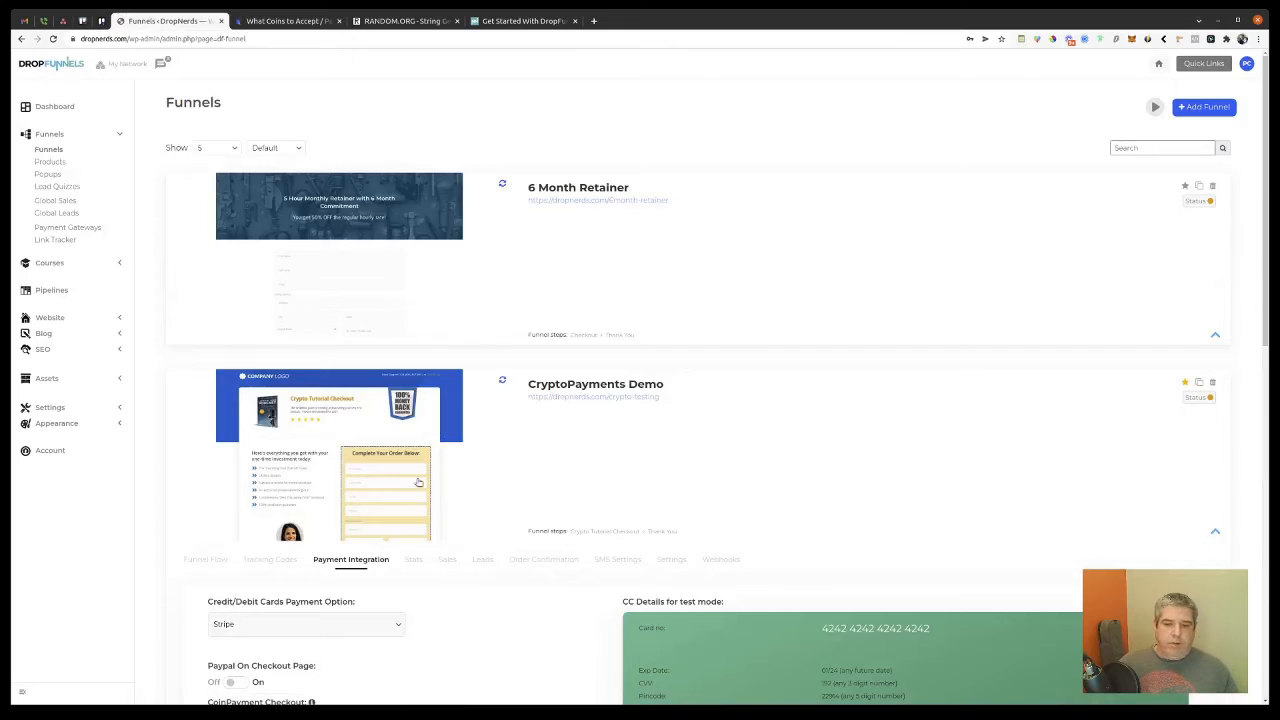
Step: Open the CryptoPayments Demo checkout and enter the buyer's first name, accepting autofill for the rest
left_click(613, 397)
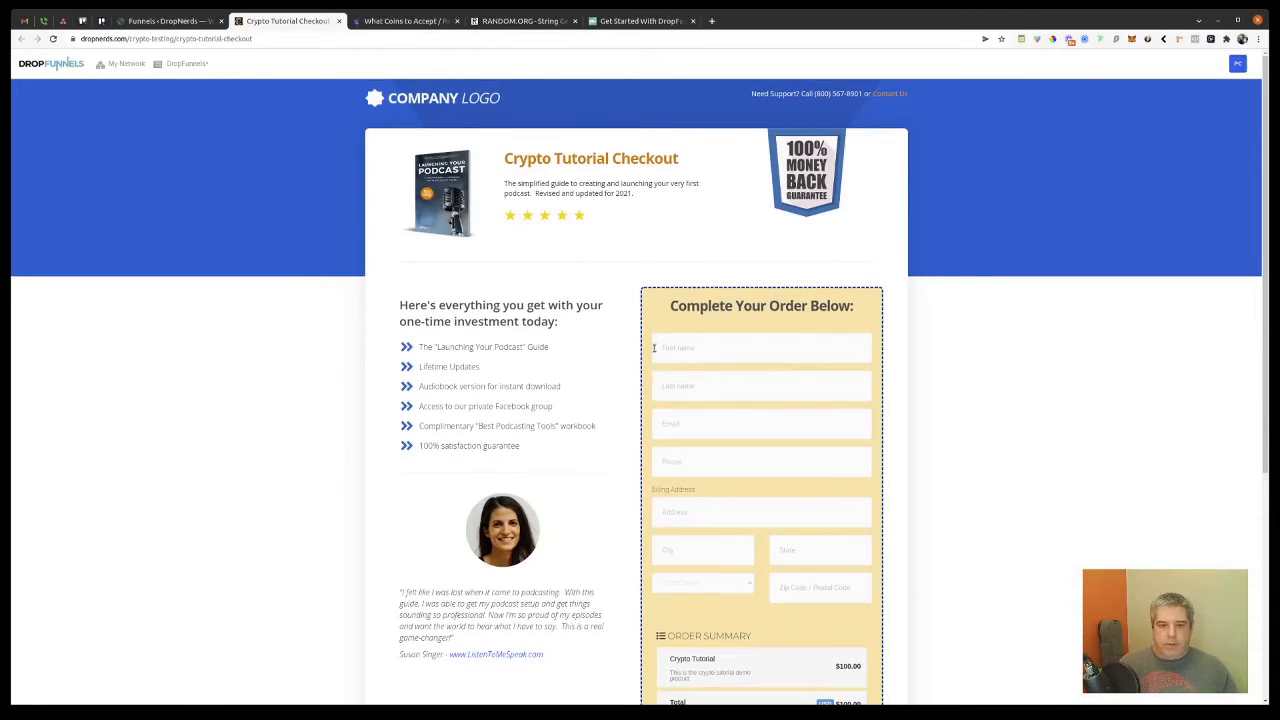
left_click(695, 348)
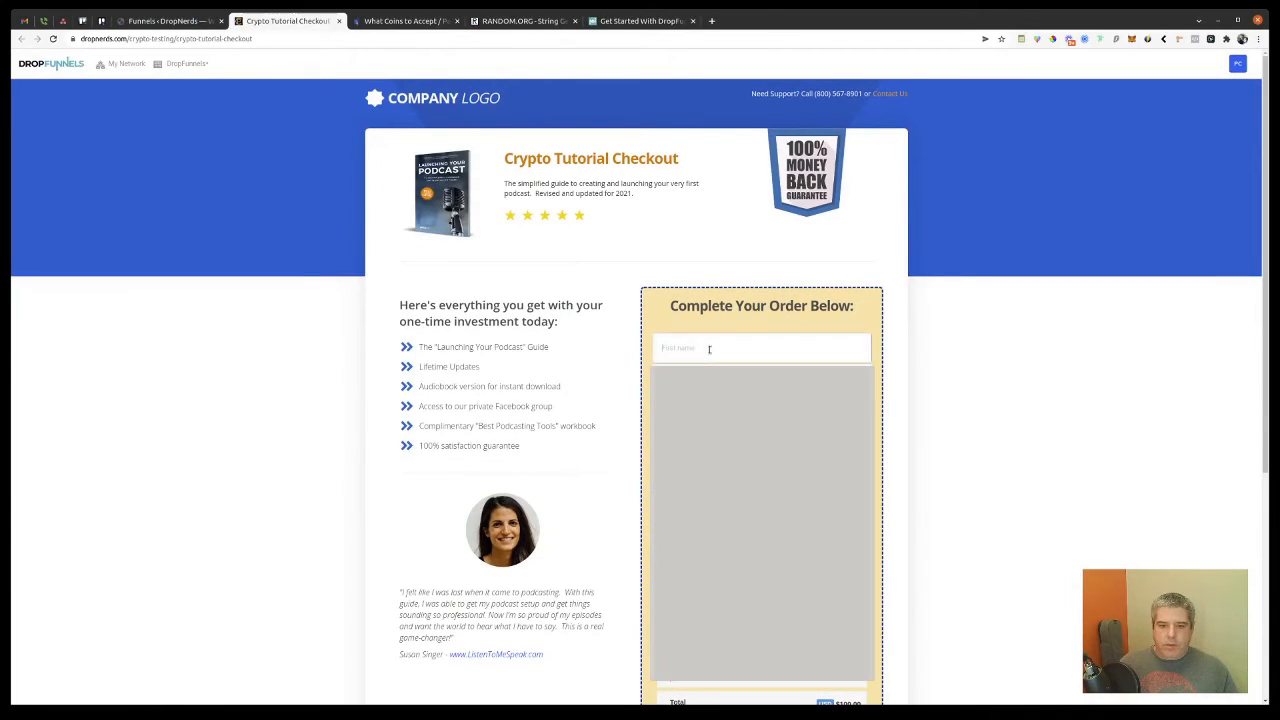
type("Peter")
key("Down")
key("Return")
scroll(640, 390, "down", 3)
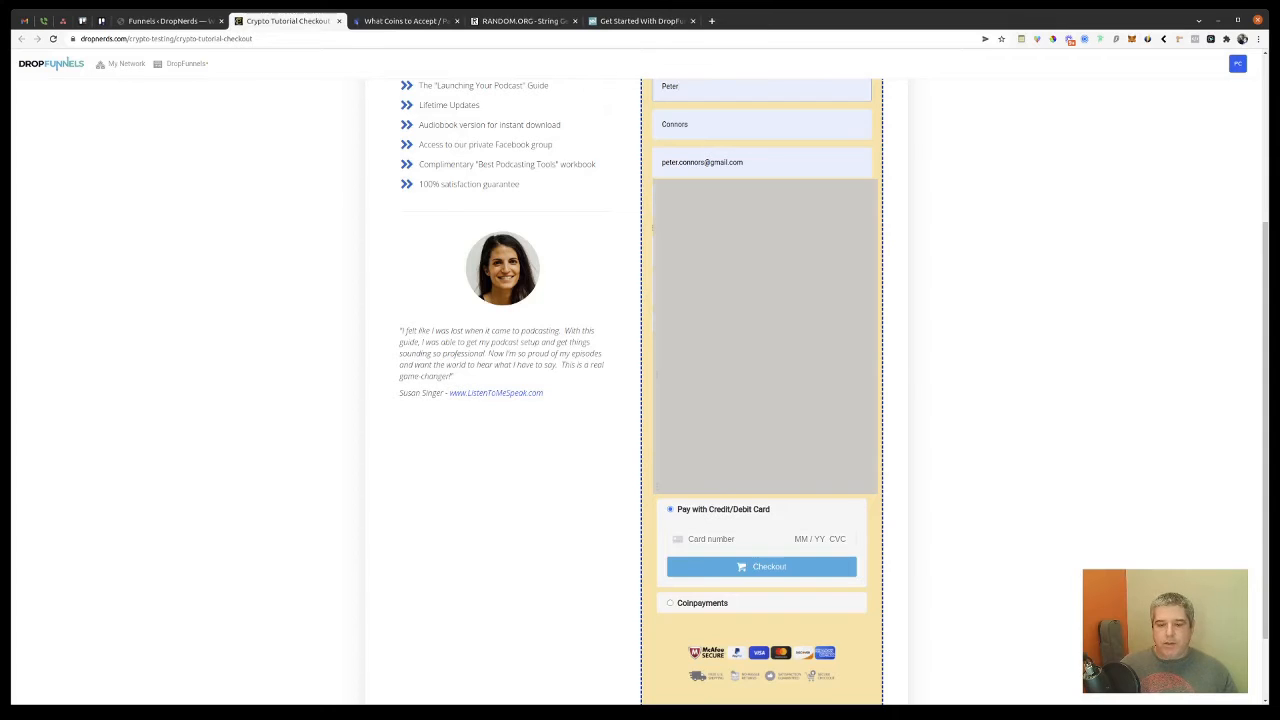
Step: Choose Coinpayments as the payment method and proceed with Pay Using CoinPayments
key("Return")
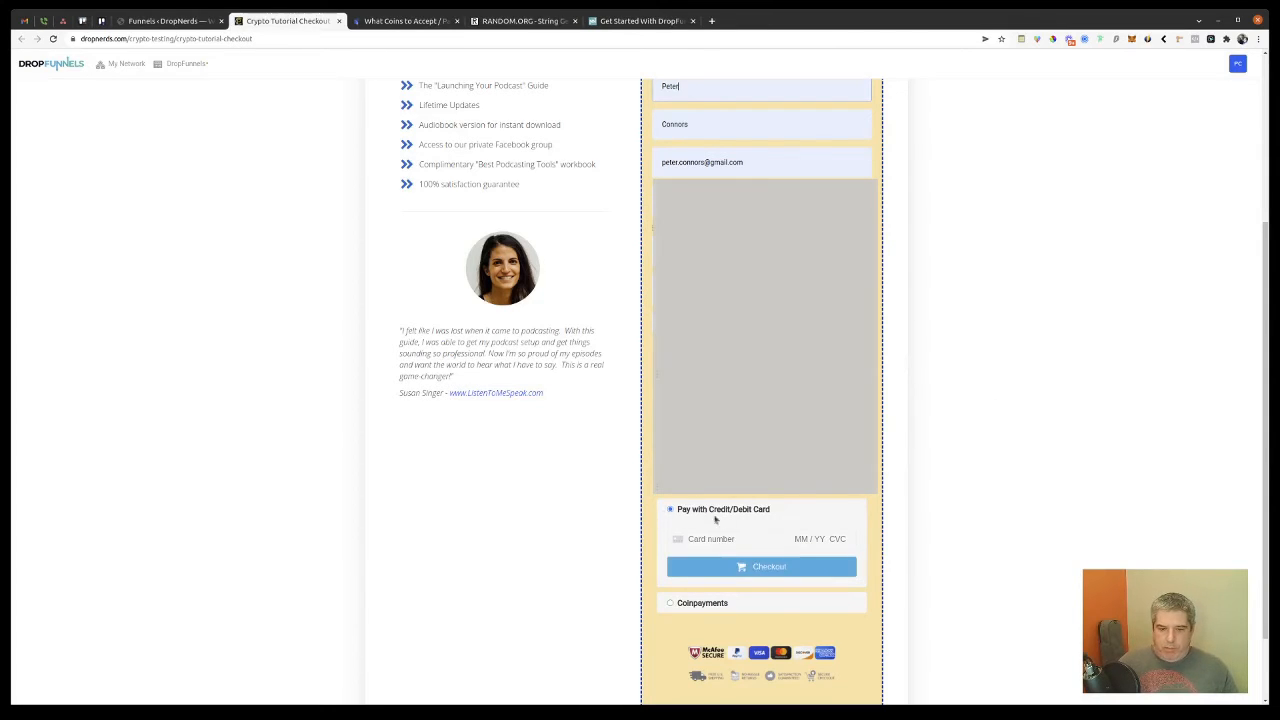
left_click(671, 605)
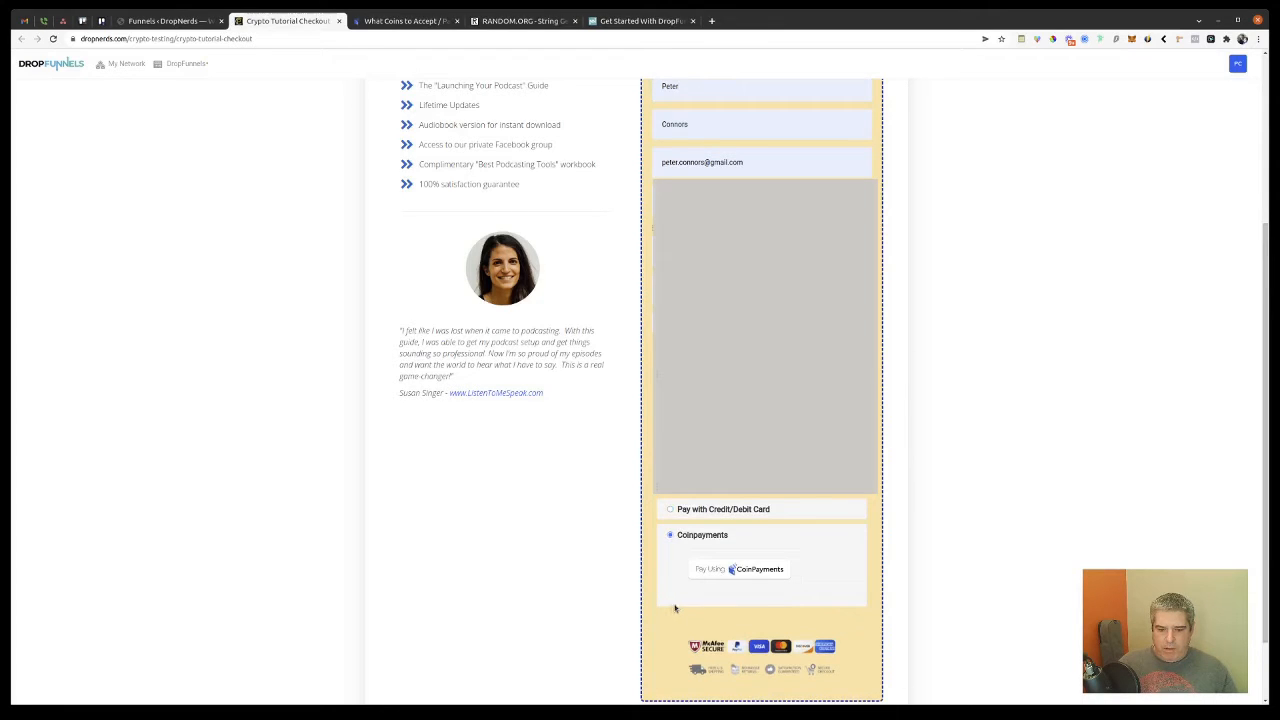
left_click(740, 571)
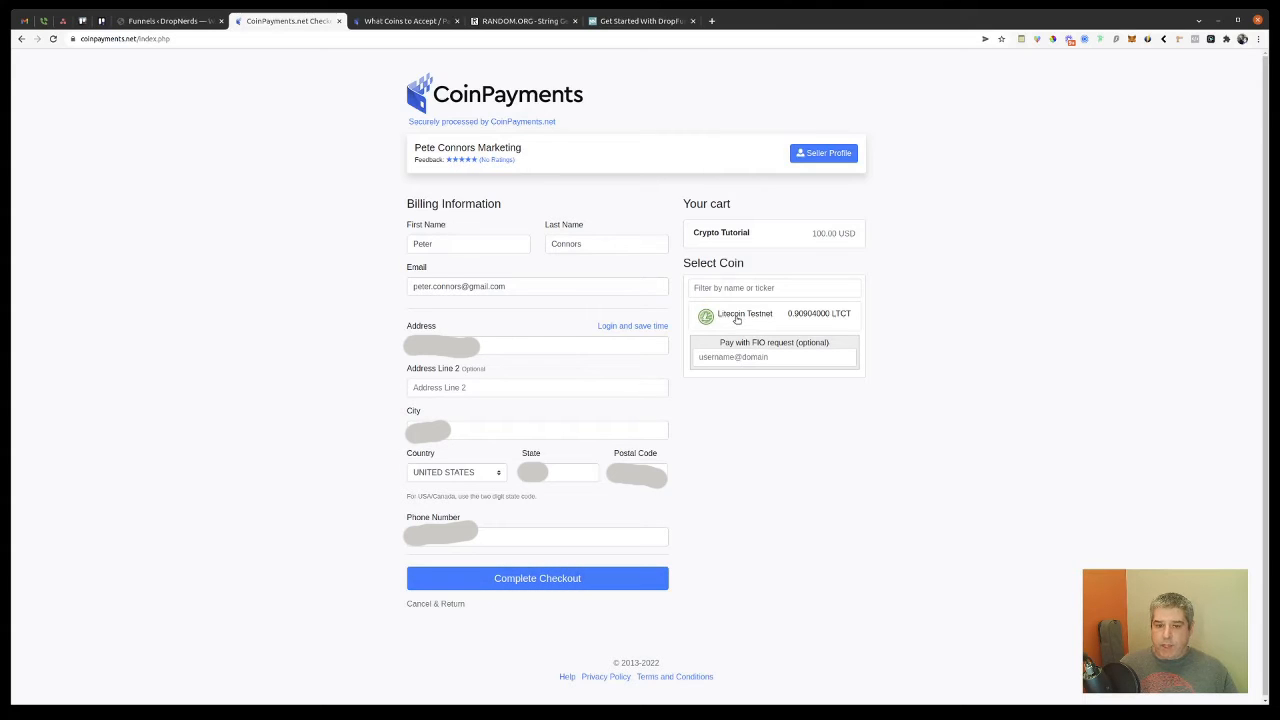
triple_click(716, 263)
left_click(750, 317)
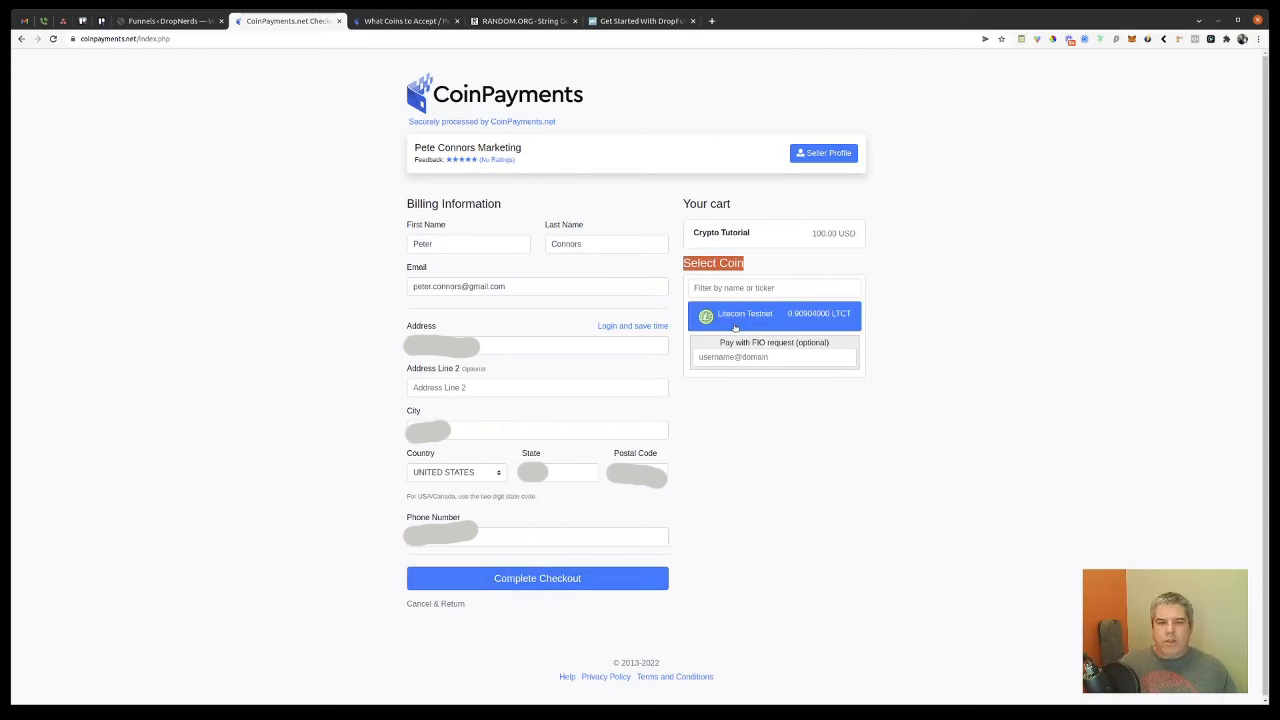
left_click(398, 22)
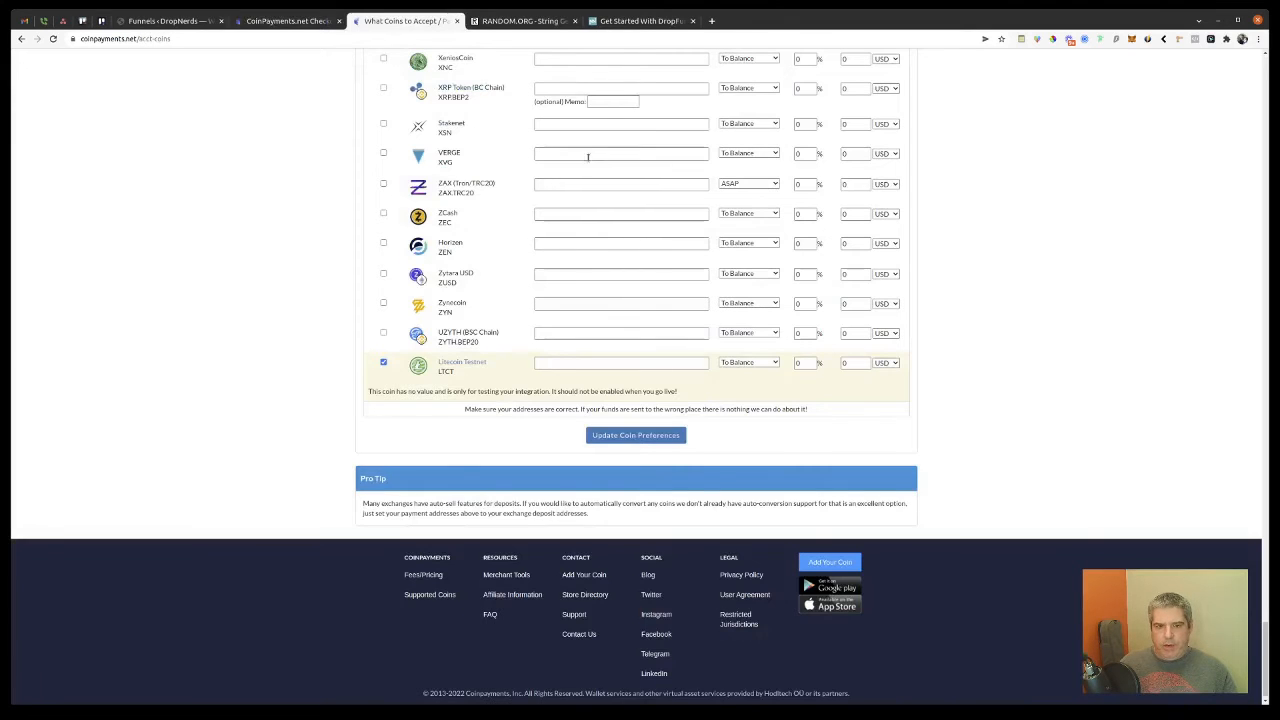
scroll(951, 251, "up", 2)
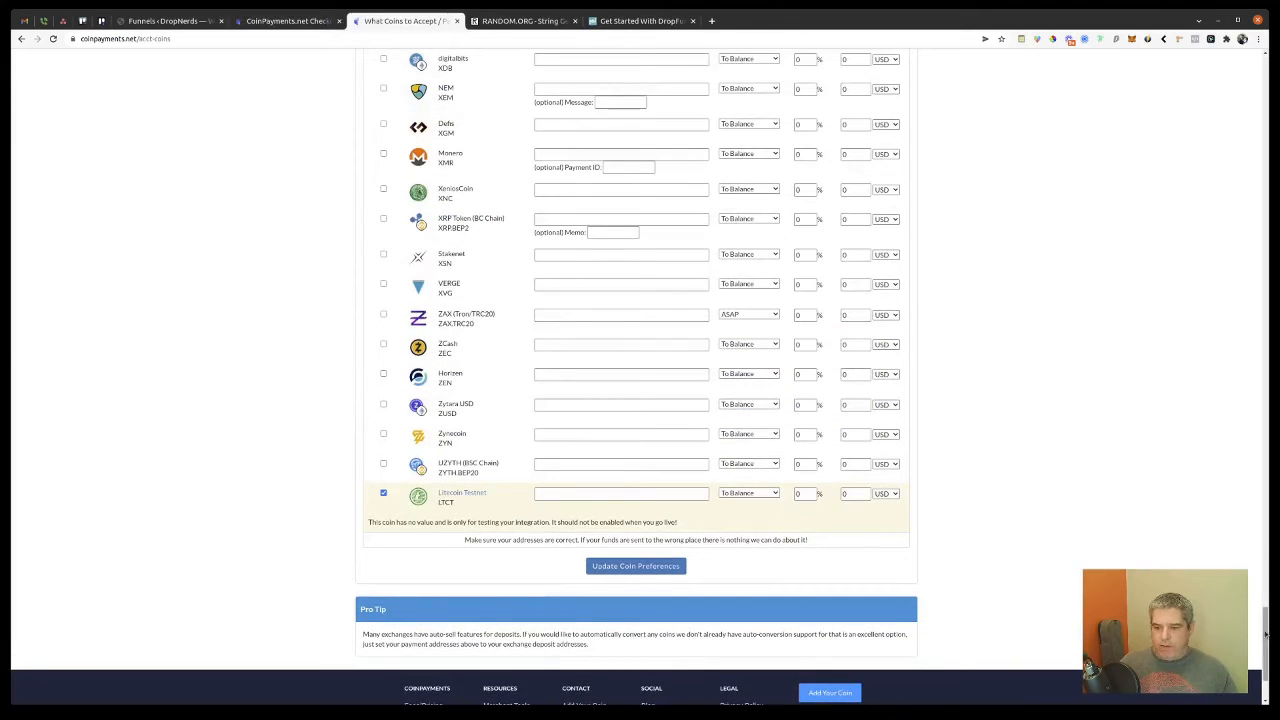
left_click_drag(1263, 640, 1100, 122)
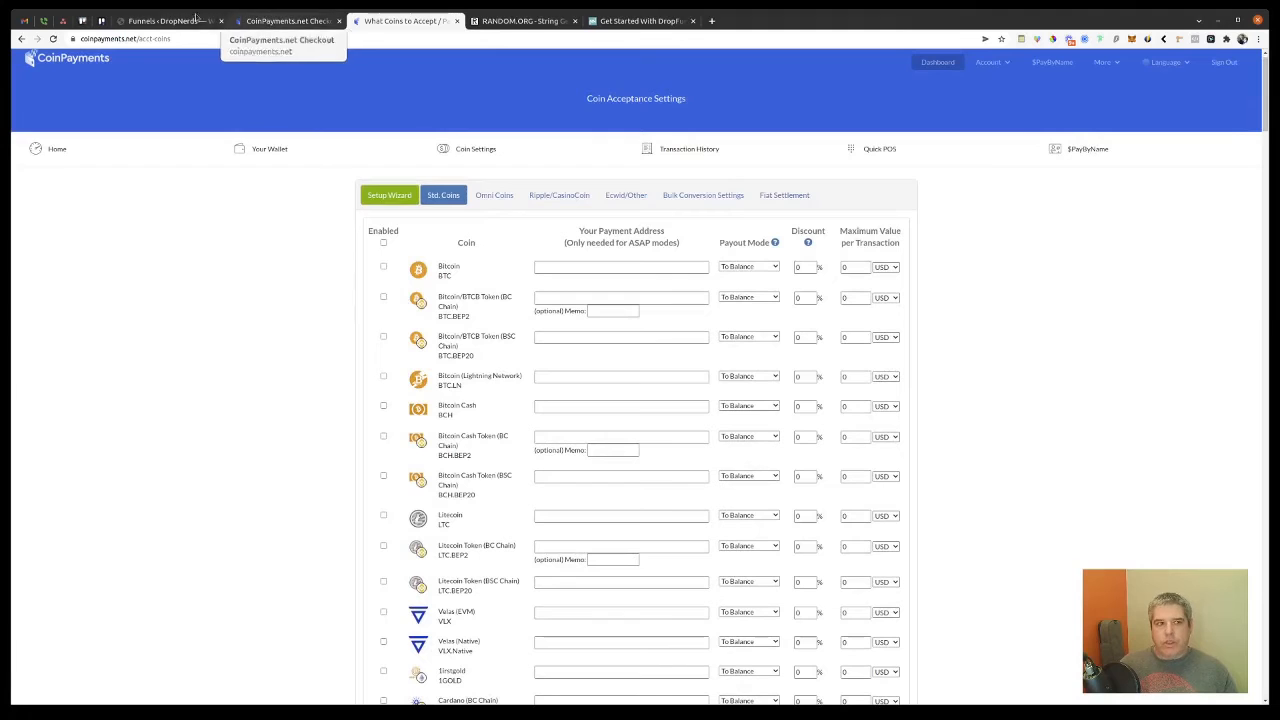
left_click(165, 20)
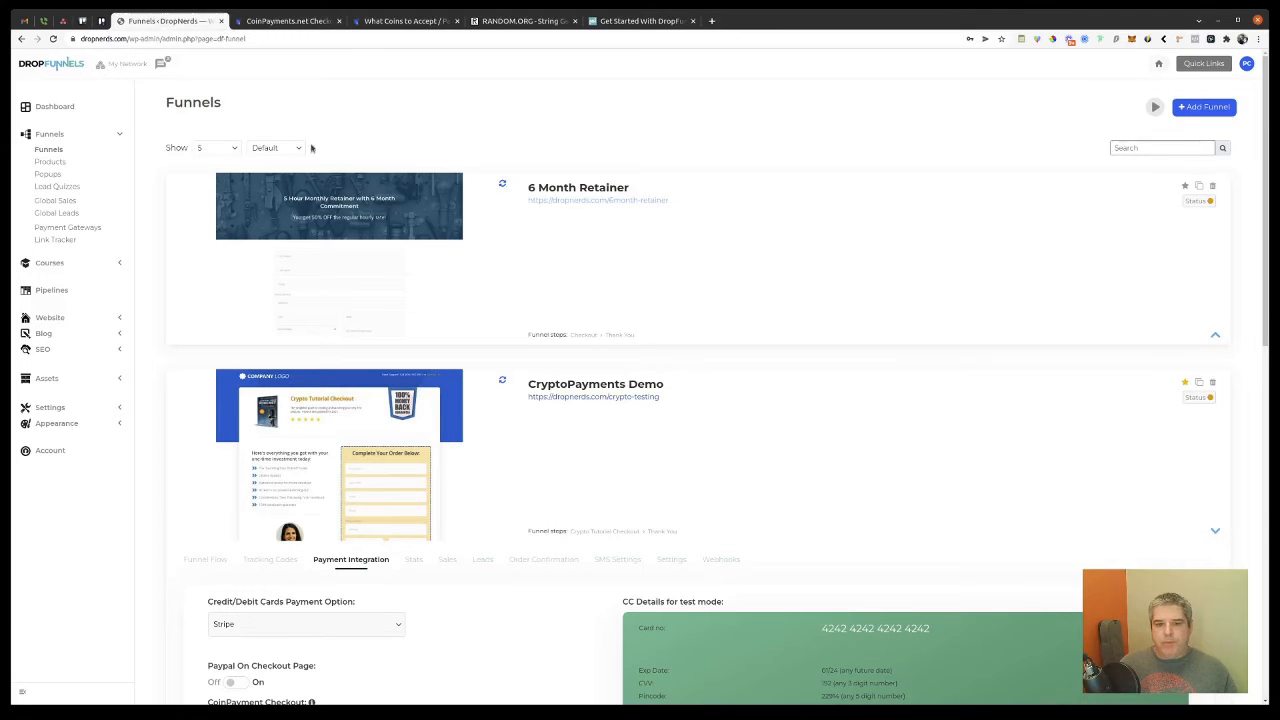
left_click(301, 20)
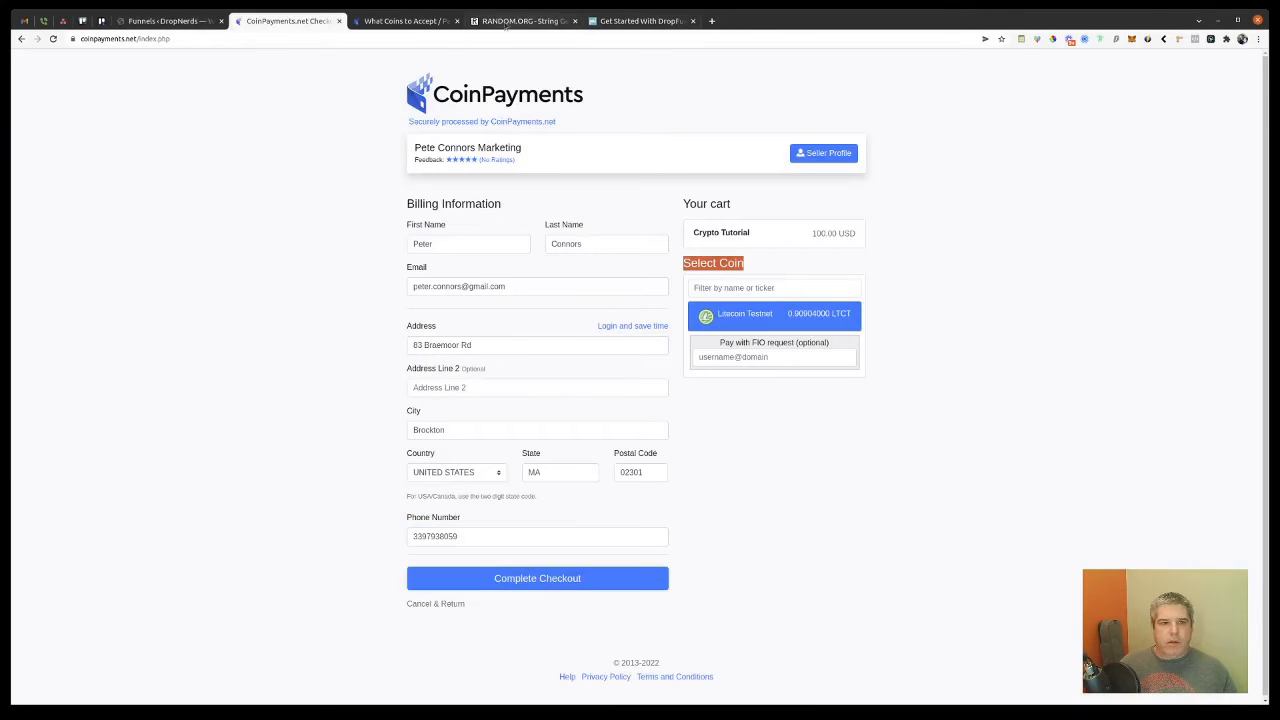
left_click(410, 21)
left_click(308, 22)
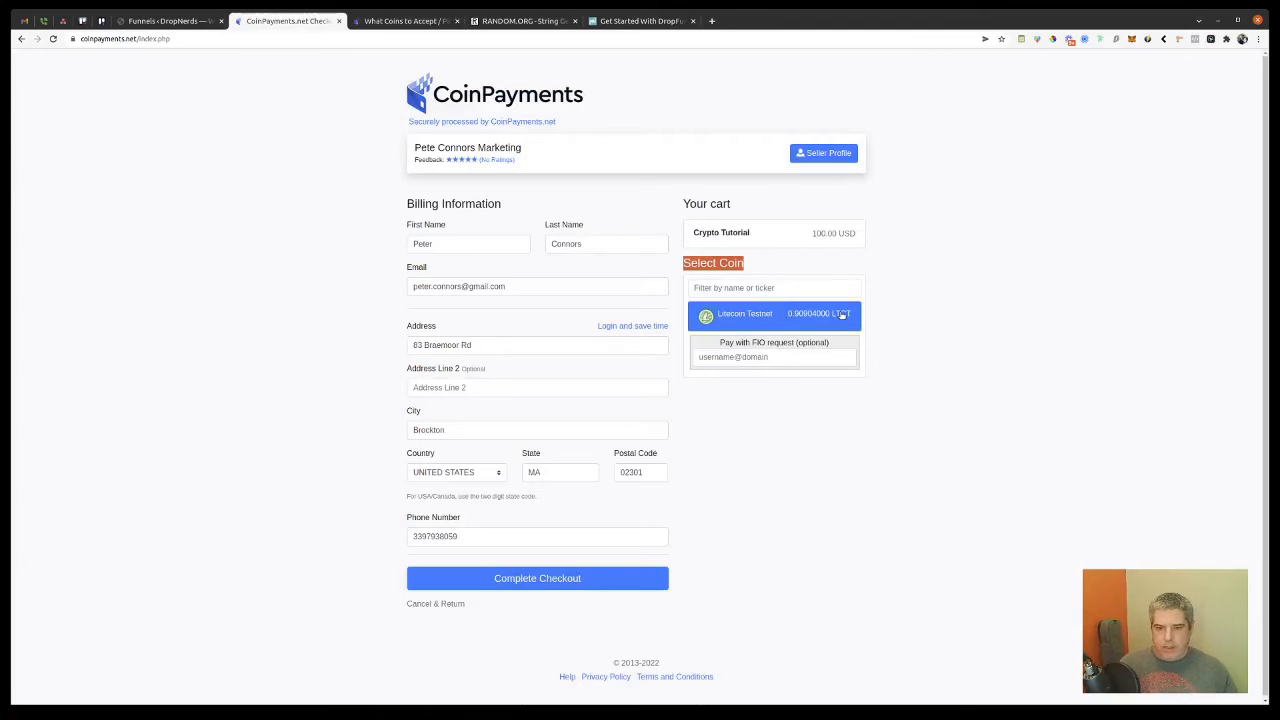
Step: Complete the CoinPayments checkout and select the LTCT payment address for copying
left_click(534, 582)
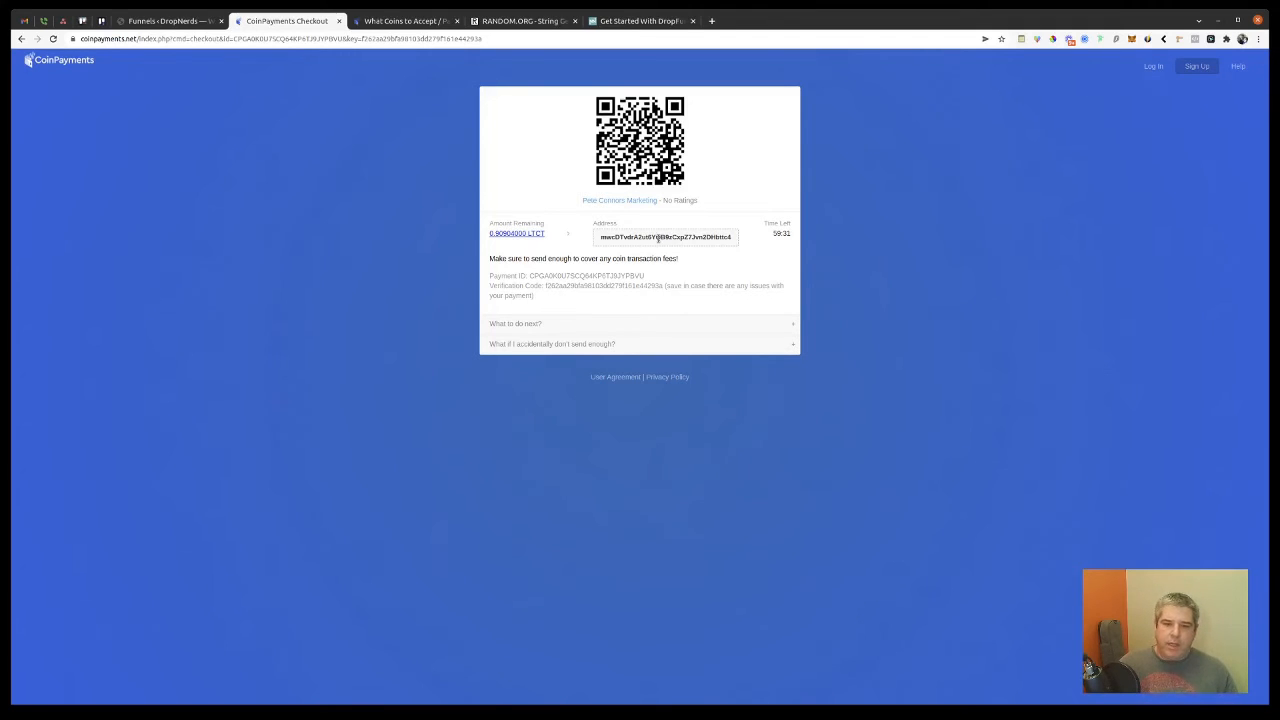
double_click(658, 238)
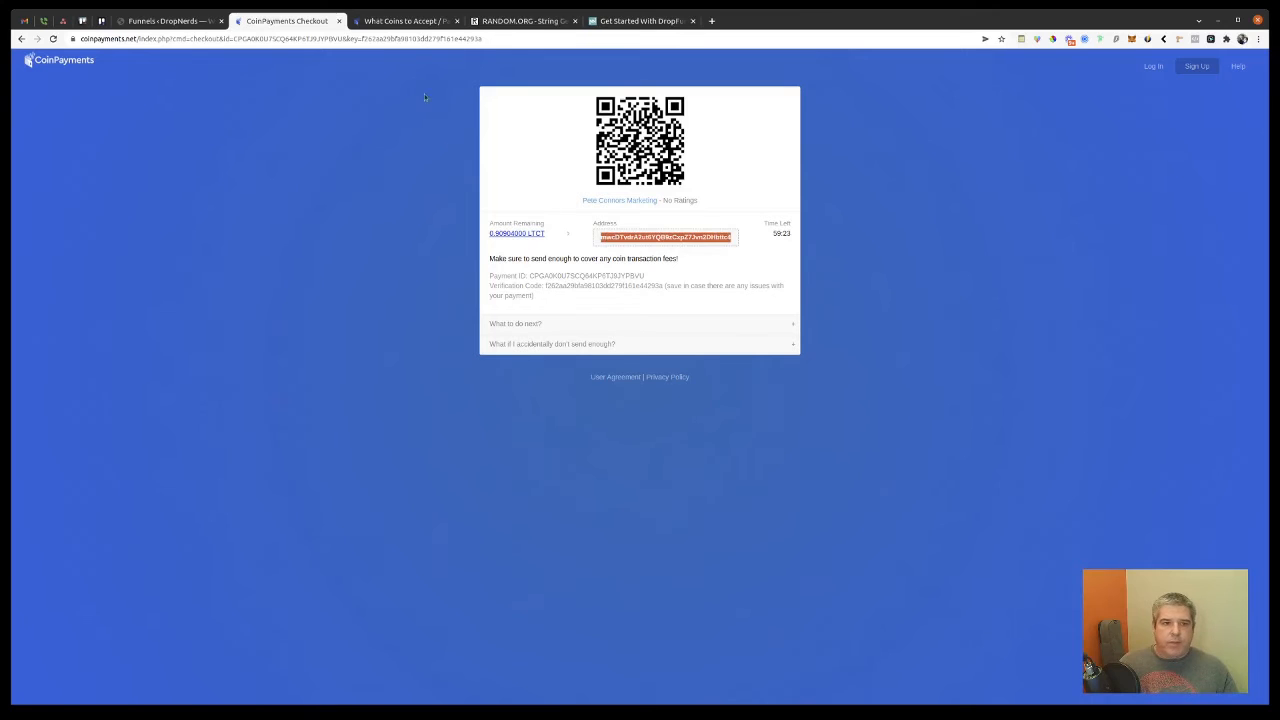
Step: Log in to CoinPayments and open LTCT Options for the 9.99443000 LTCT Litecoin Testnet wallet
left_click(399, 24)
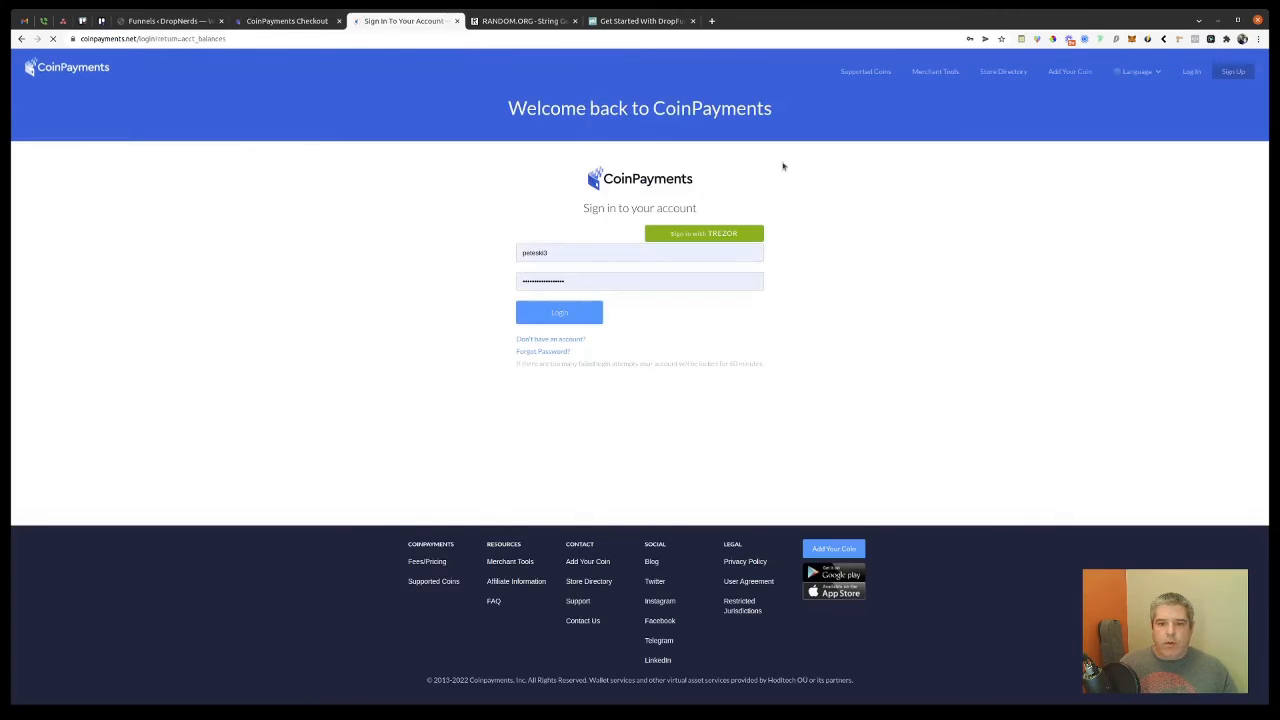
left_click(561, 313)
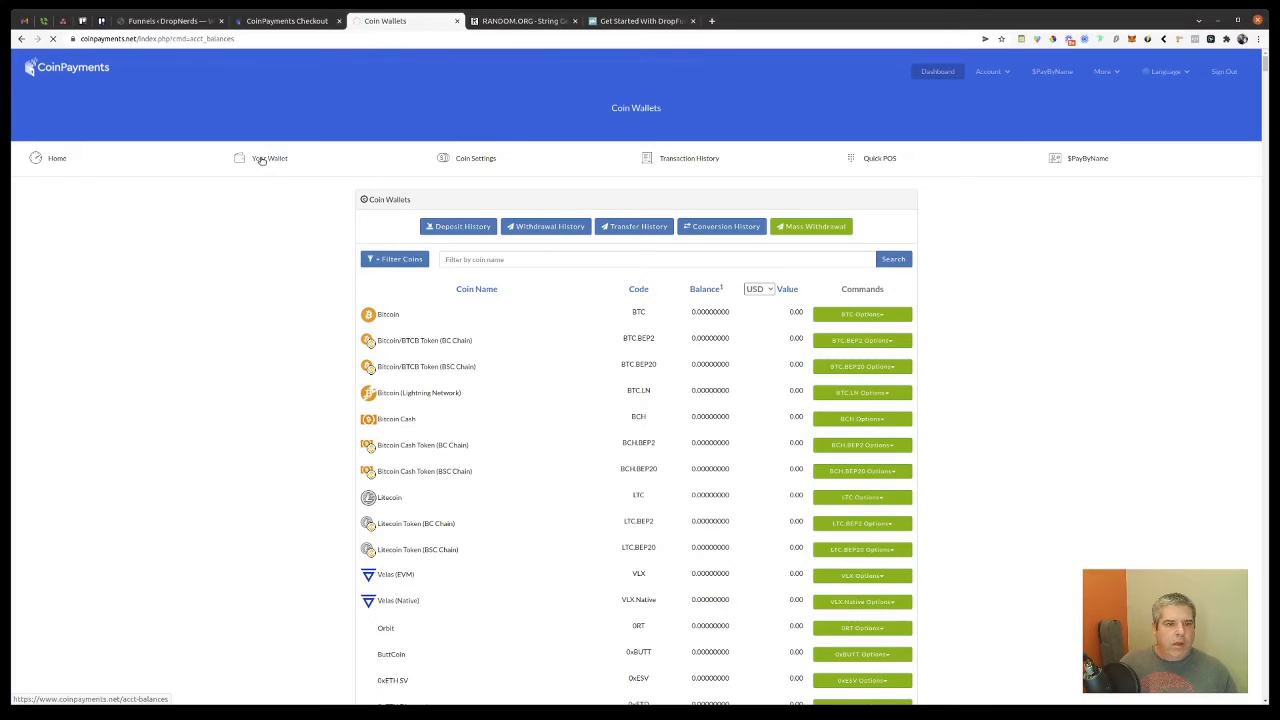
left_click(261, 160)
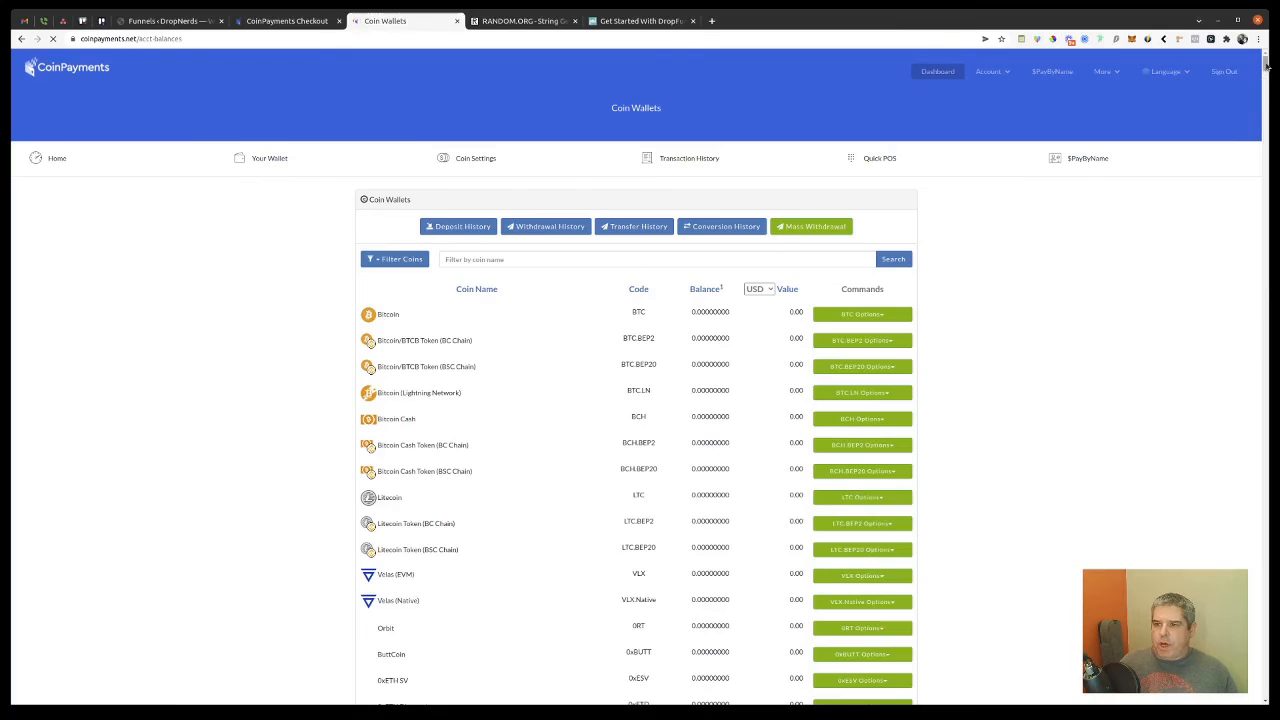
left_click_drag(1266, 64, 1266, 690)
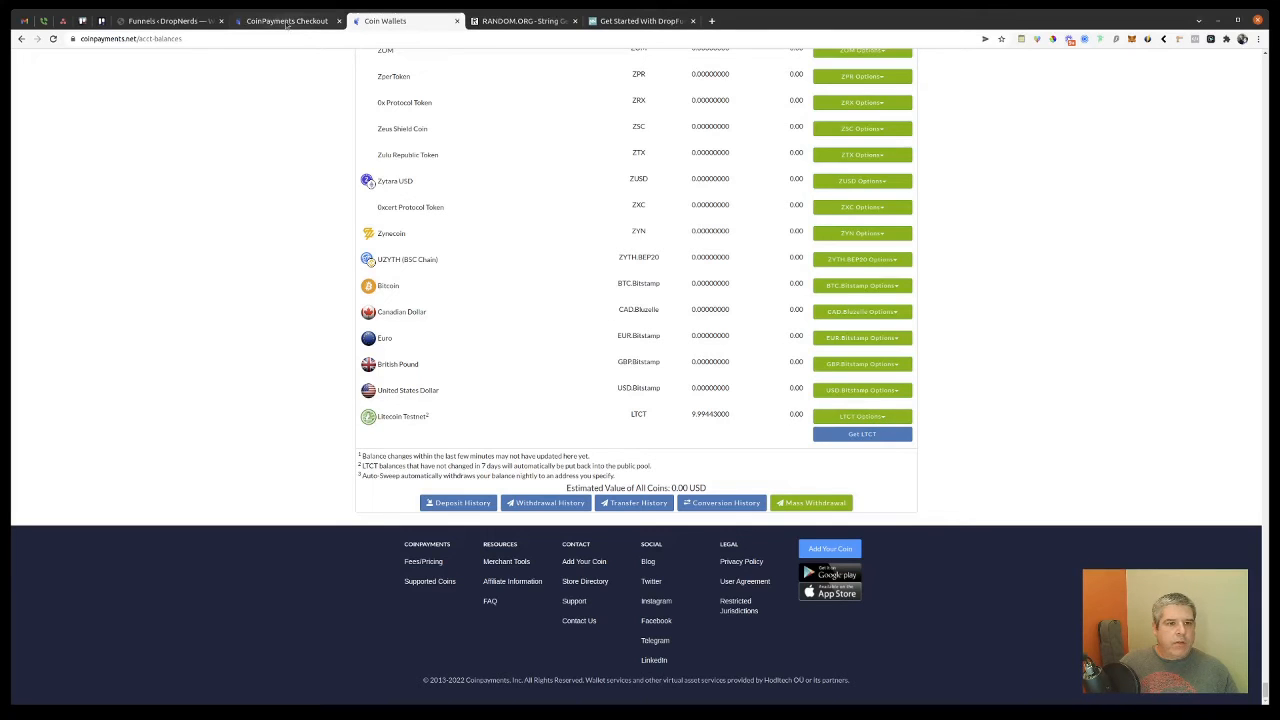
left_click(880, 417)
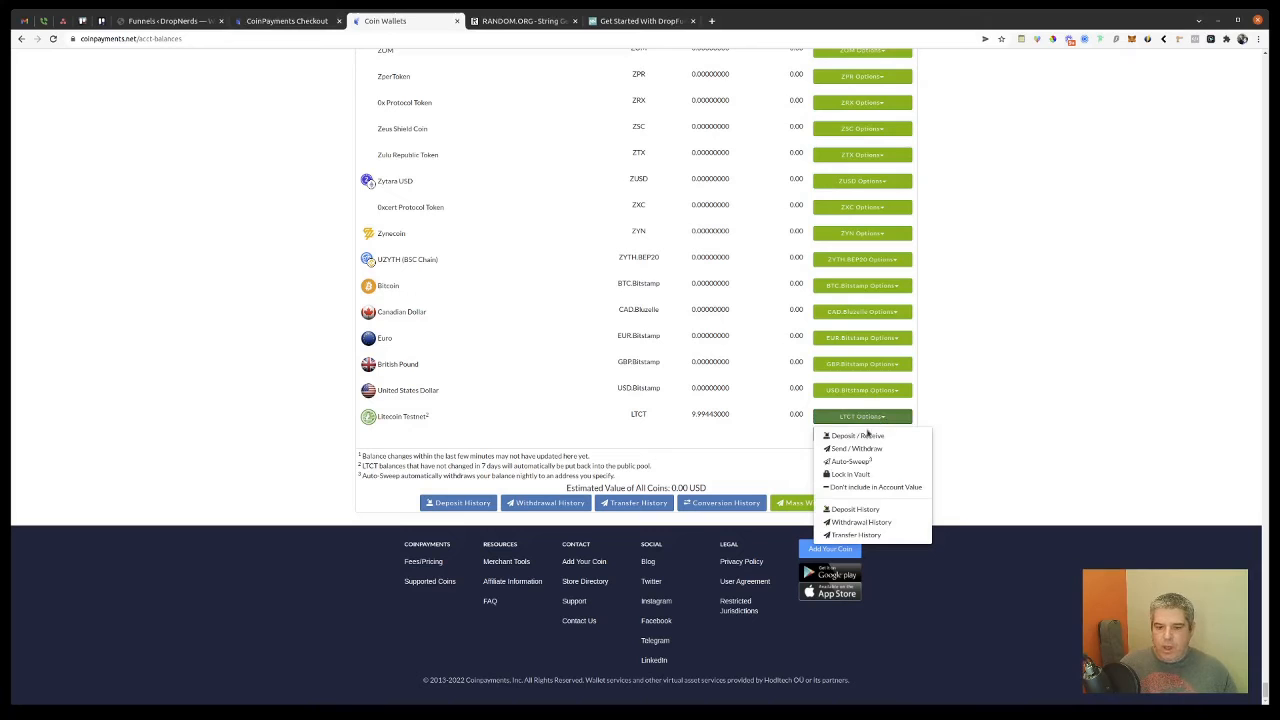
Step: Open the LTCT Send / Withdraw form and paste the checkout's payment address as recipient
left_click(859, 450)
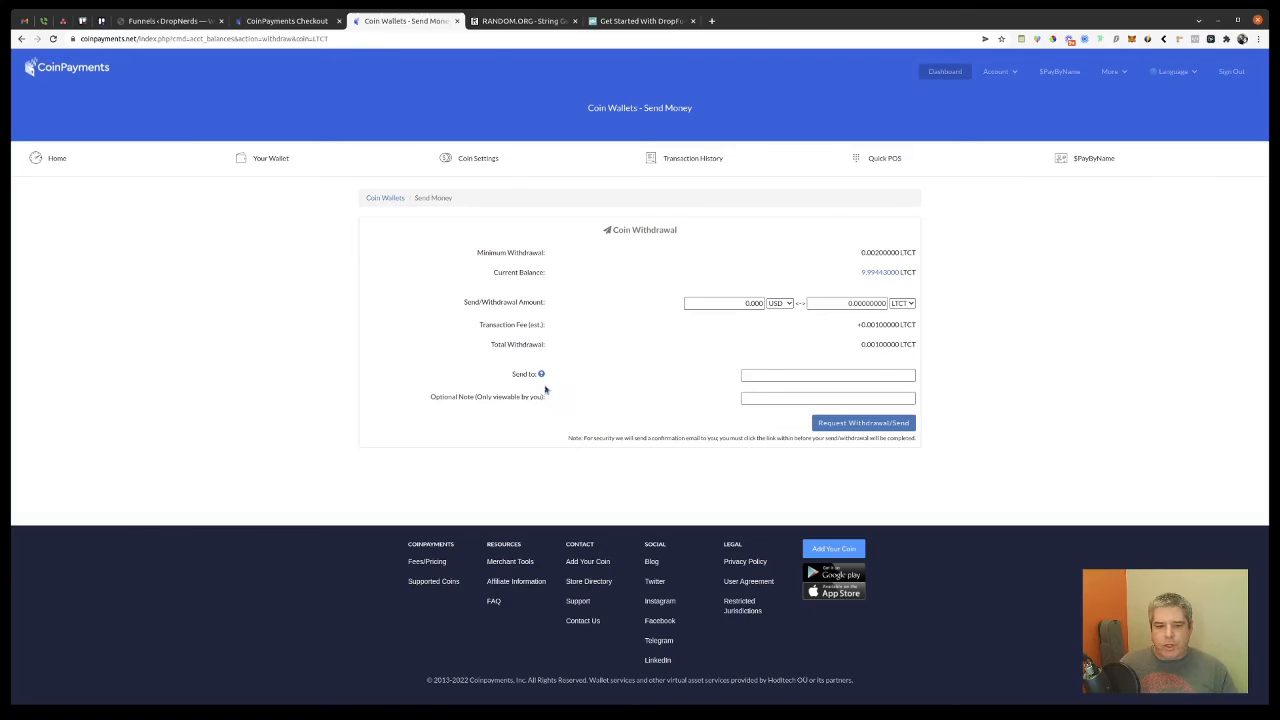
left_click(877, 376)
type("mwcDTvdrA2ut6YQB9zCxpZ7Jvn2DHbtc4")
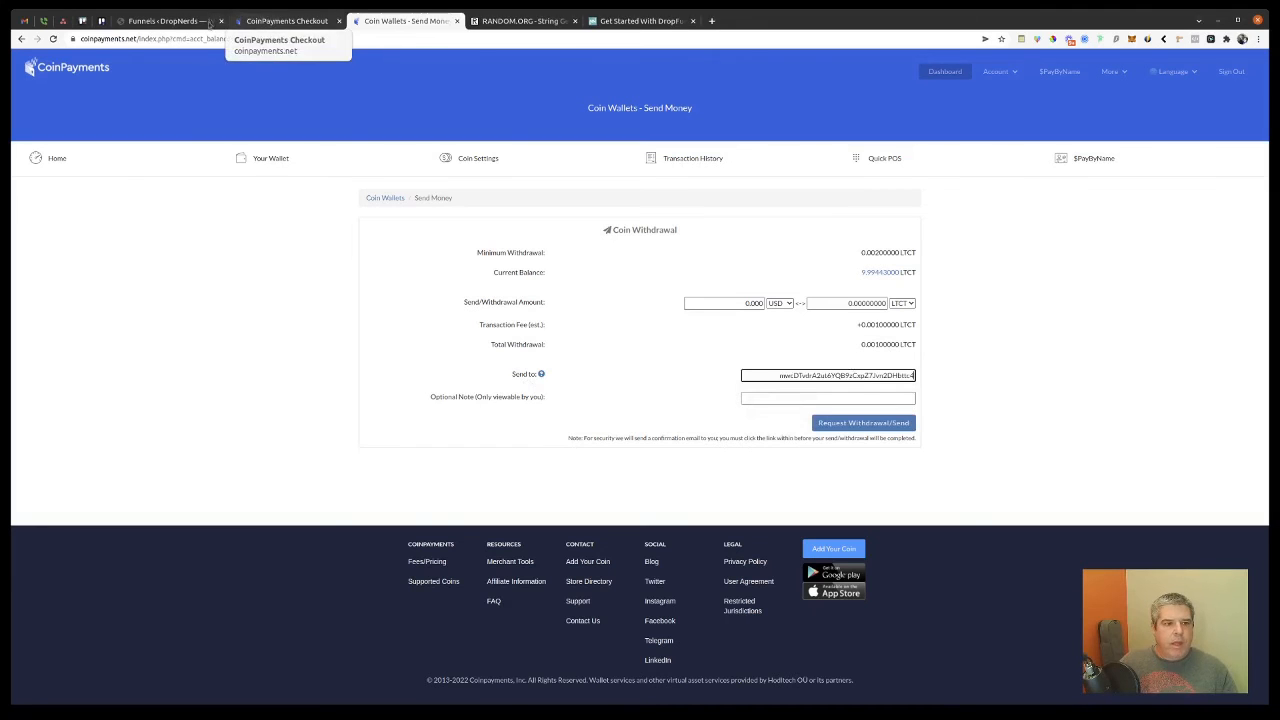
Step: Enter 0.90904 LTCT (100.000 USD), matching the amount due, and request the withdrawal
left_click(165, 20)
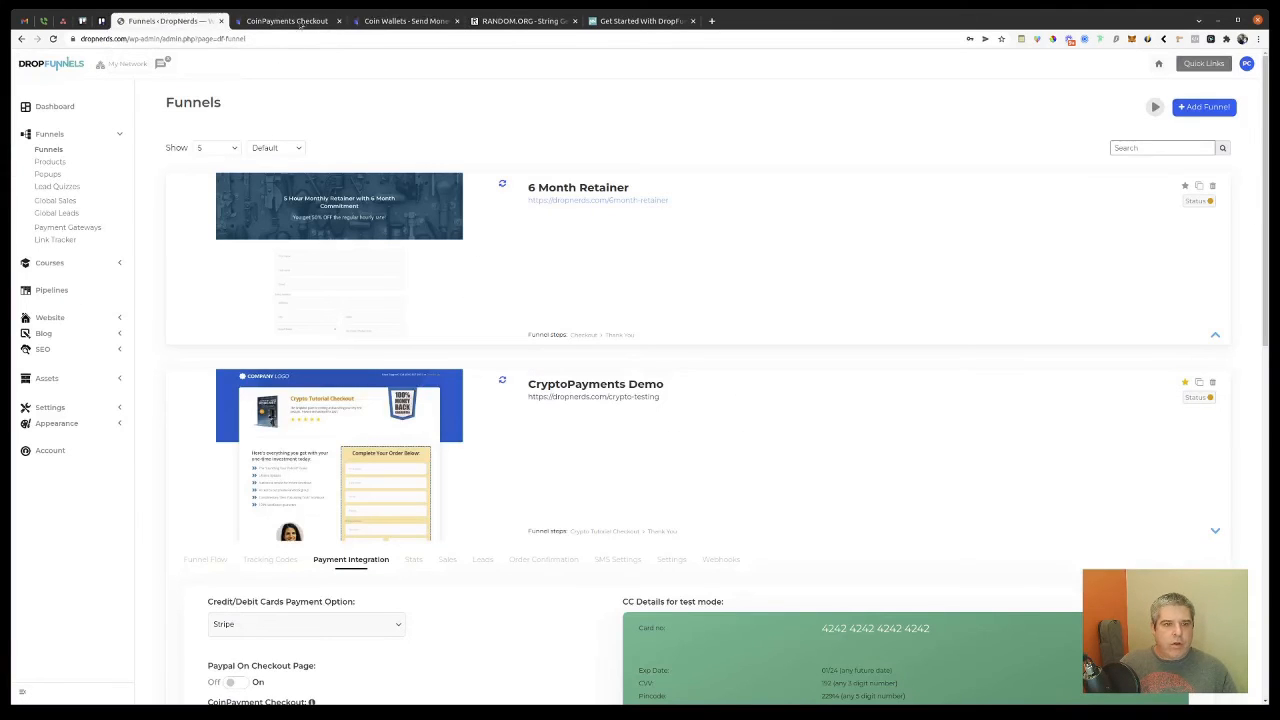
left_click(300, 21)
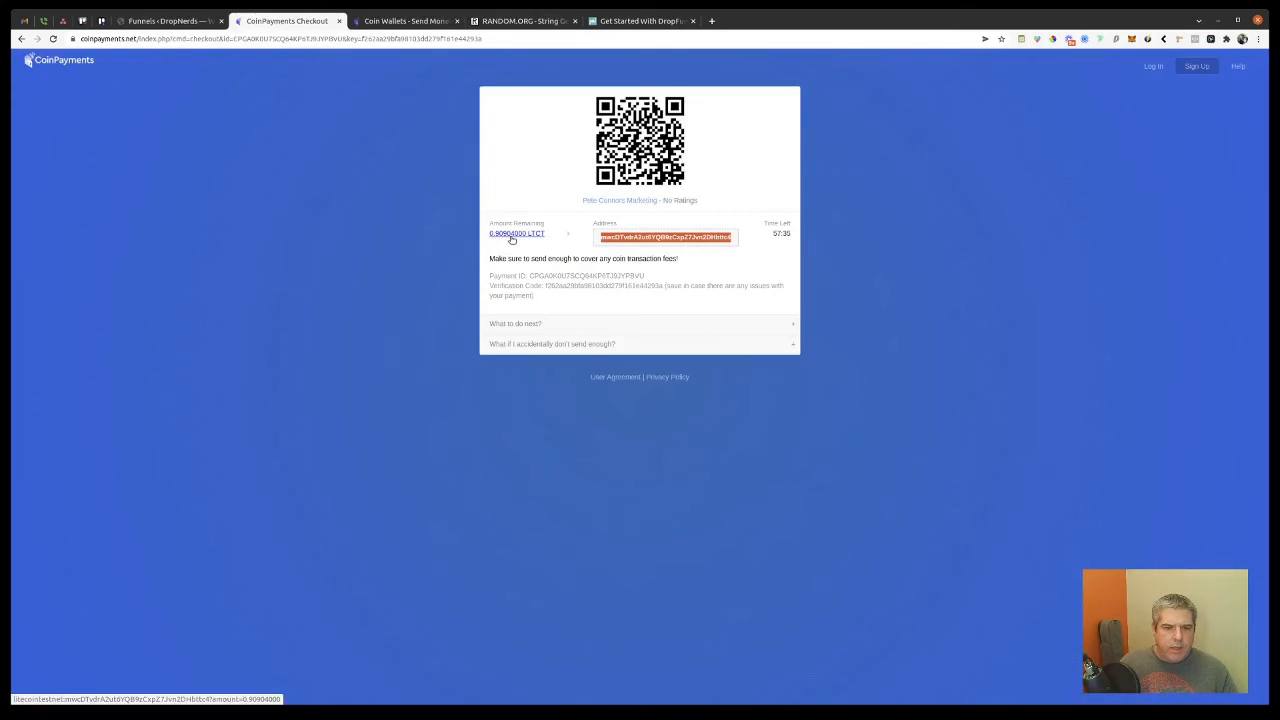
left_click(396, 25)
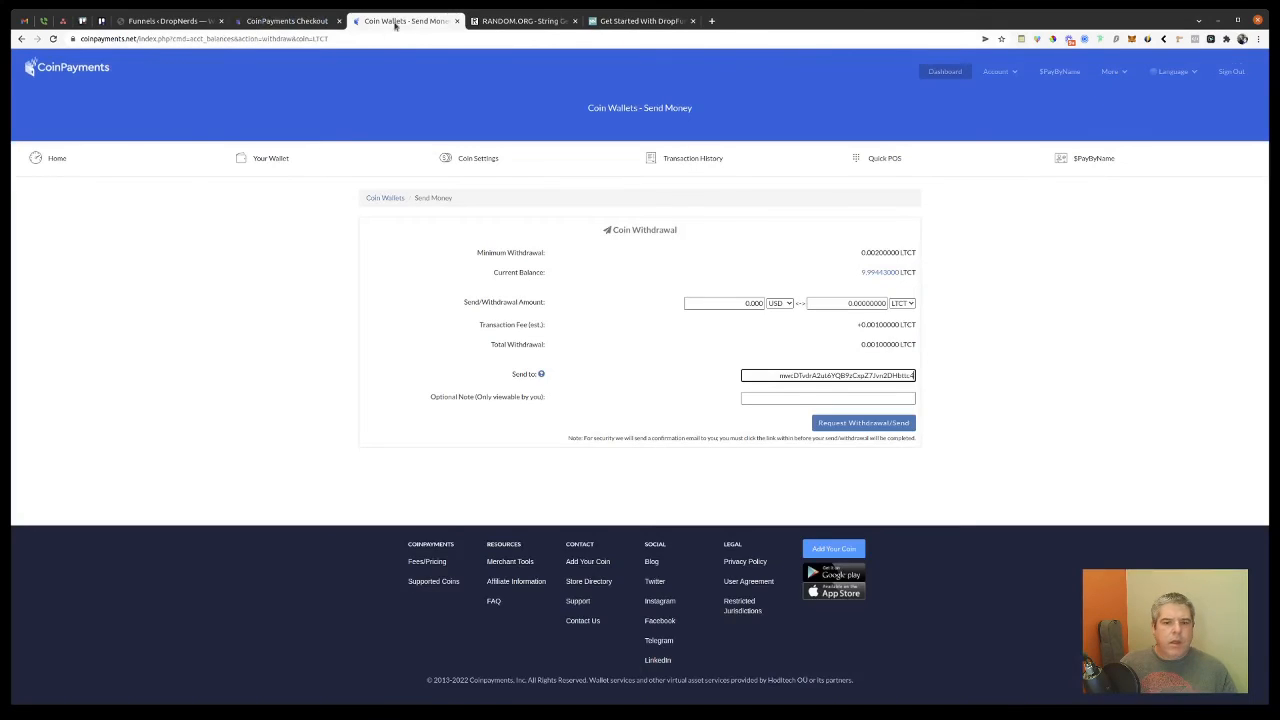
left_click(860, 302)
type("9")
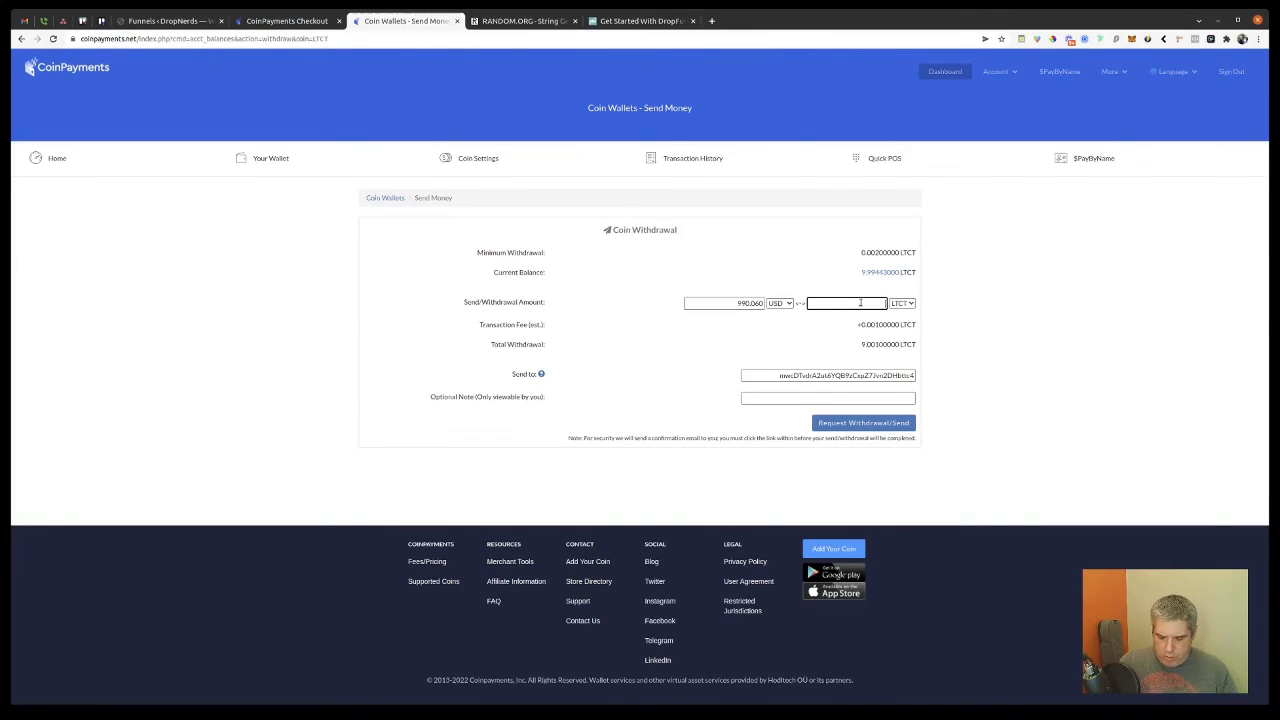
left_click(860, 302)
type(".90904")
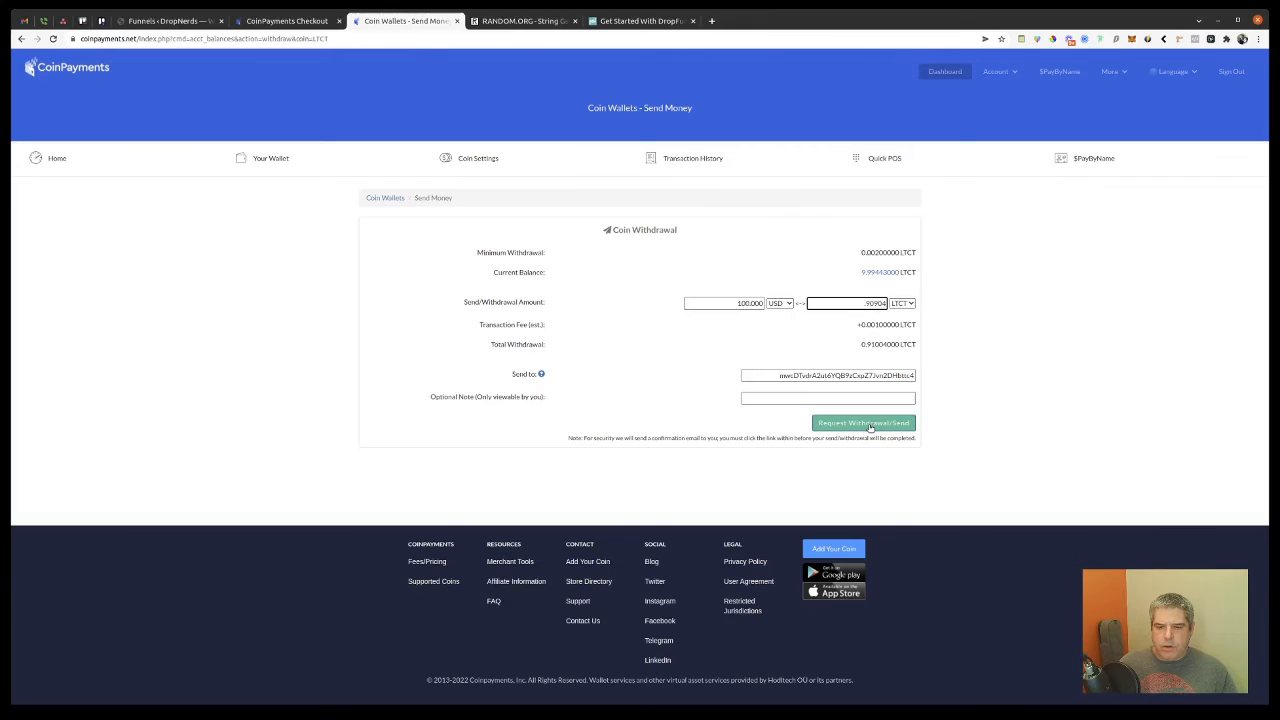
left_click(868, 425)
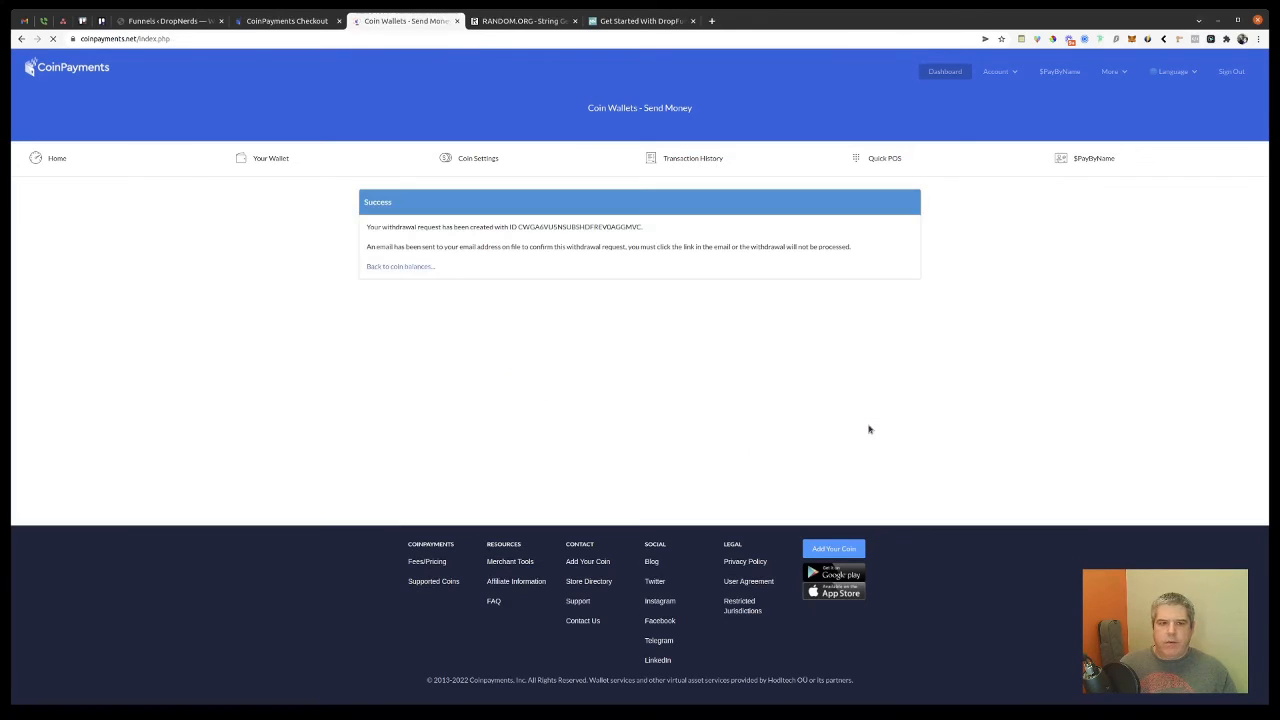
Step: Return to the CoinPayments Checkout tab and wait for the order to show PAID
key("ctrl+shift+Tab")
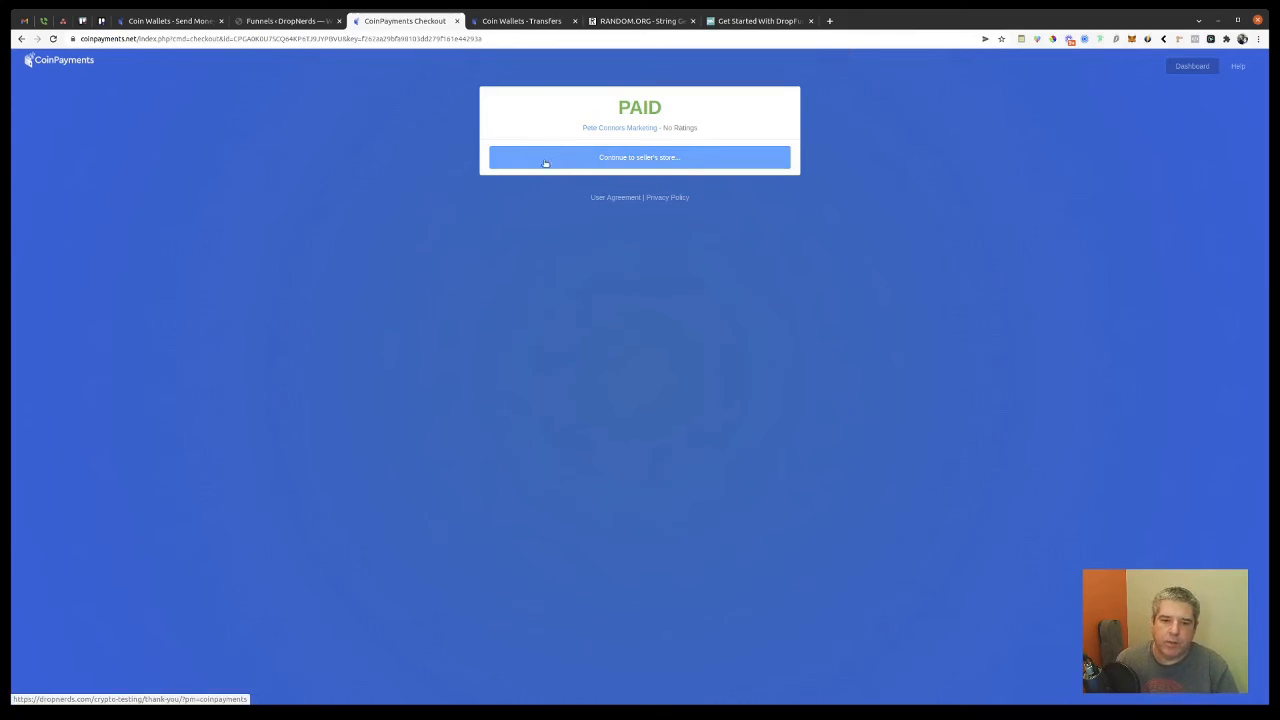
Step: Continue to the seller's store to reach the Thank You page with the $100.00 Crypto Tutorial receipt
left_click(673, 160)
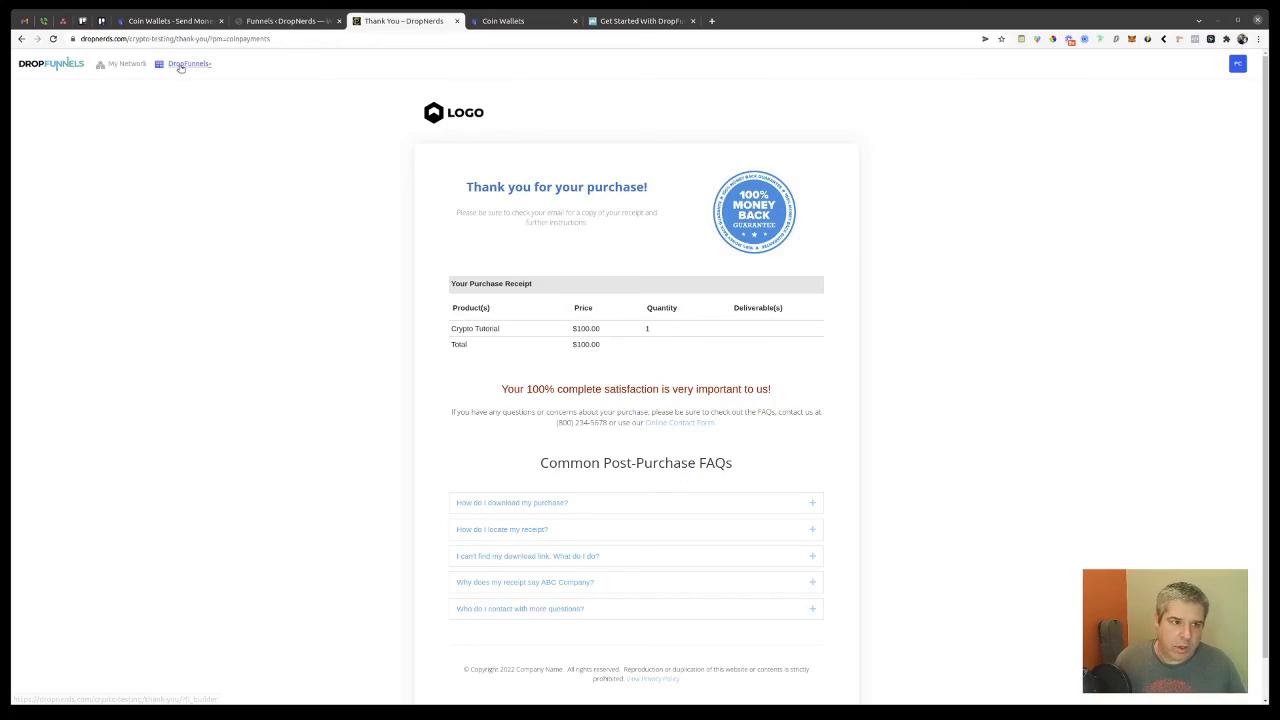
Step: Check CryptoPayments Demo Stats (2 orders, $200.00 gross revenue), then go to the Dashboard
left_click(265, 21)
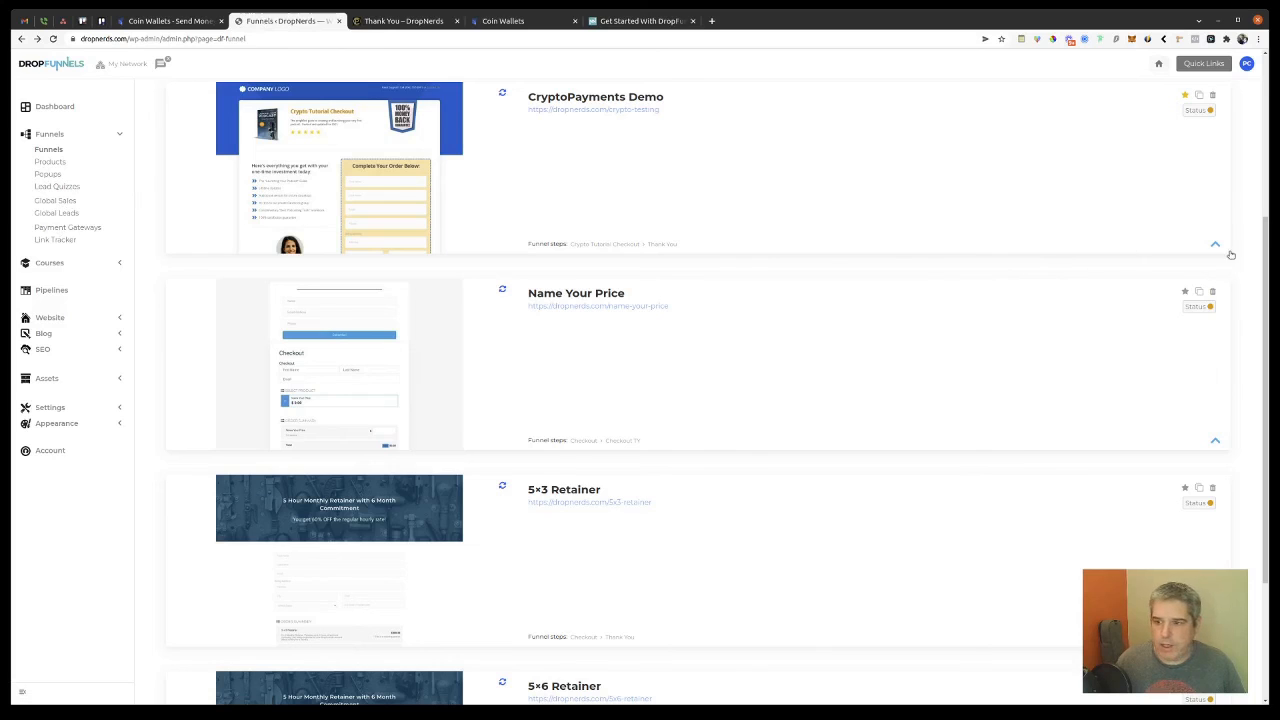
left_click(1215, 245)
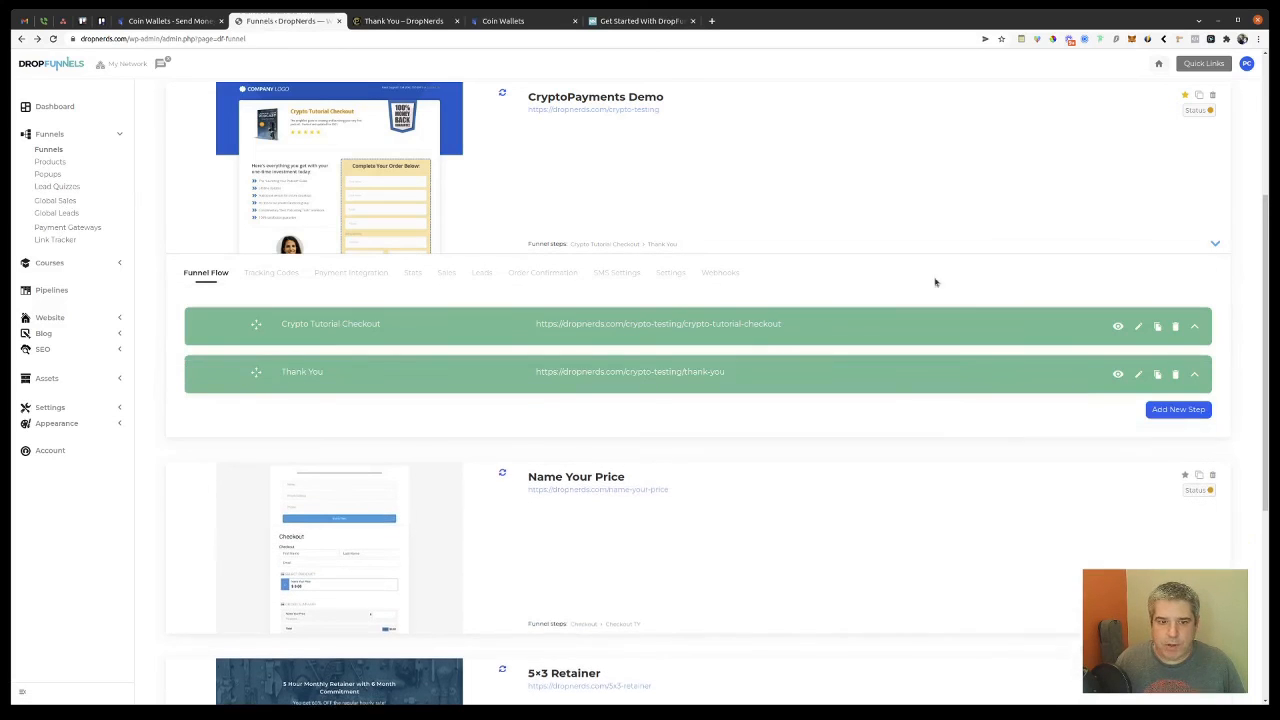
left_click(413, 274)
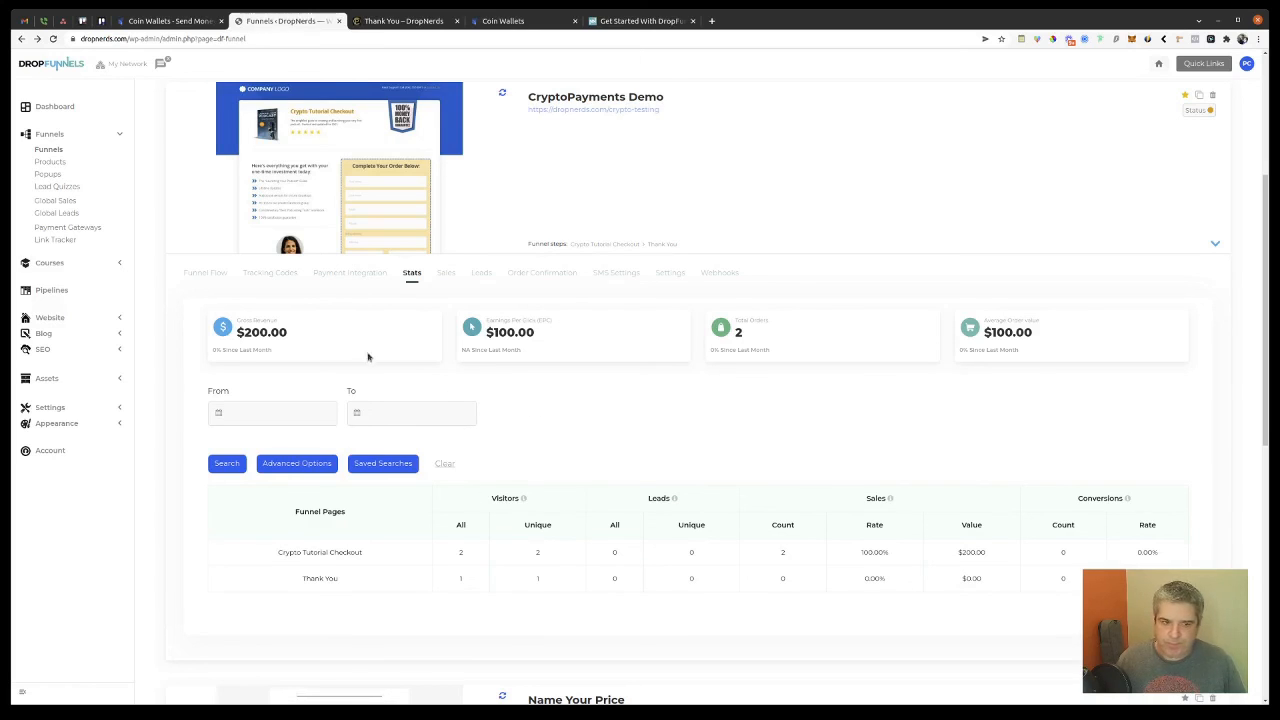
scroll(410, 346, "up", 1)
scroll(410, 346, "up", 2)
left_click(58, 112)
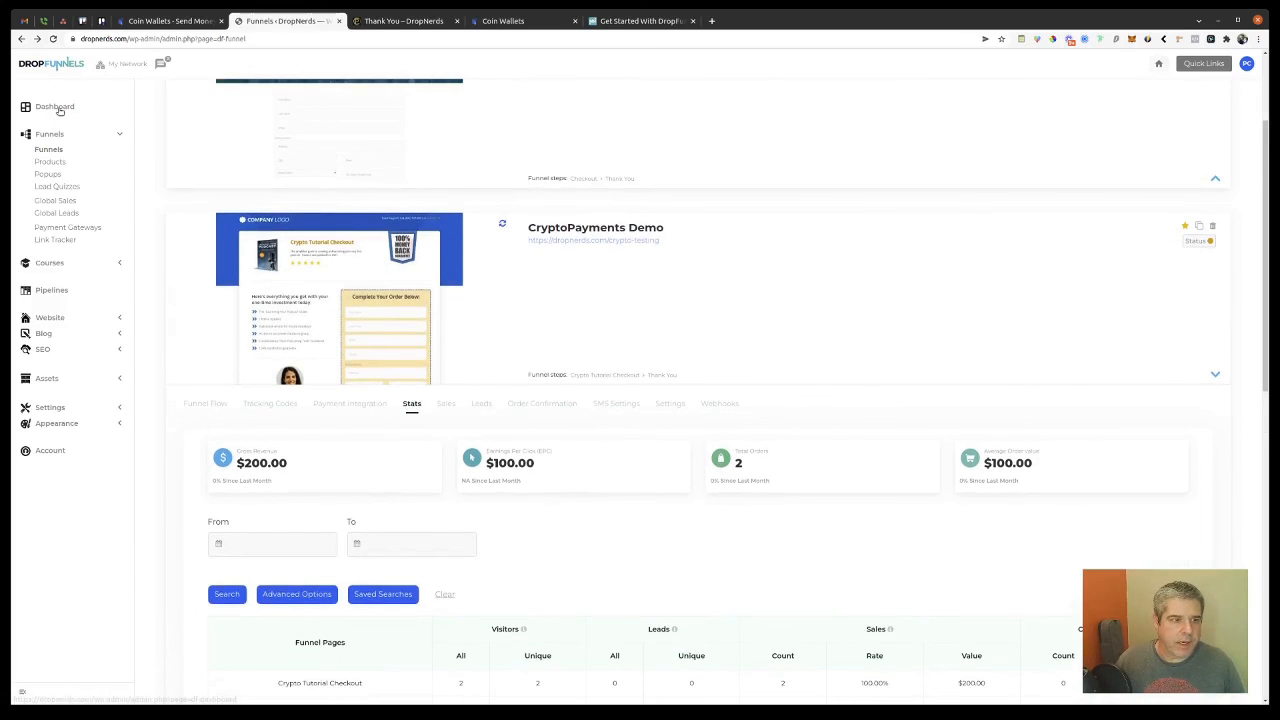